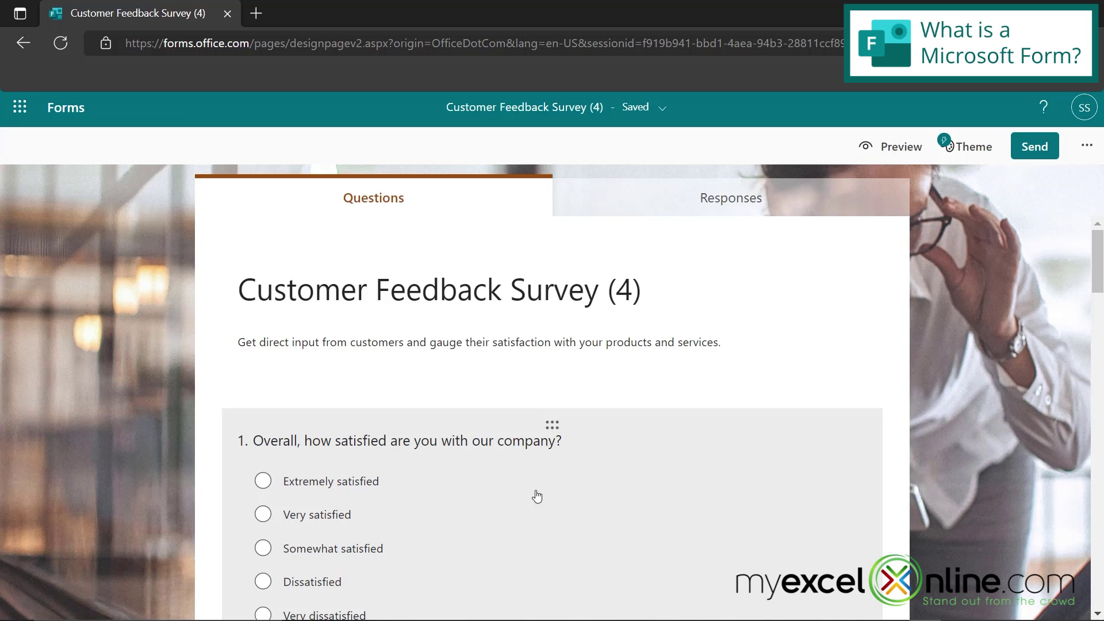
scroll(542, 491, "down", 3)
scroll(540, 488, "down", 1)
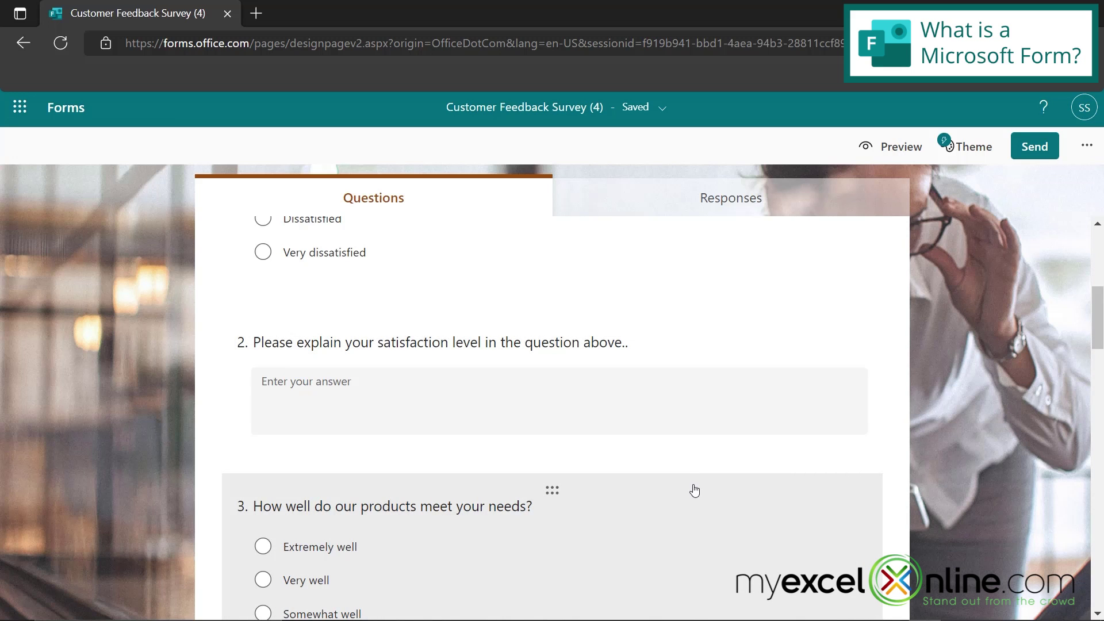
scroll(695, 490, "down", 3)
scroll(695, 489, "down", 3)
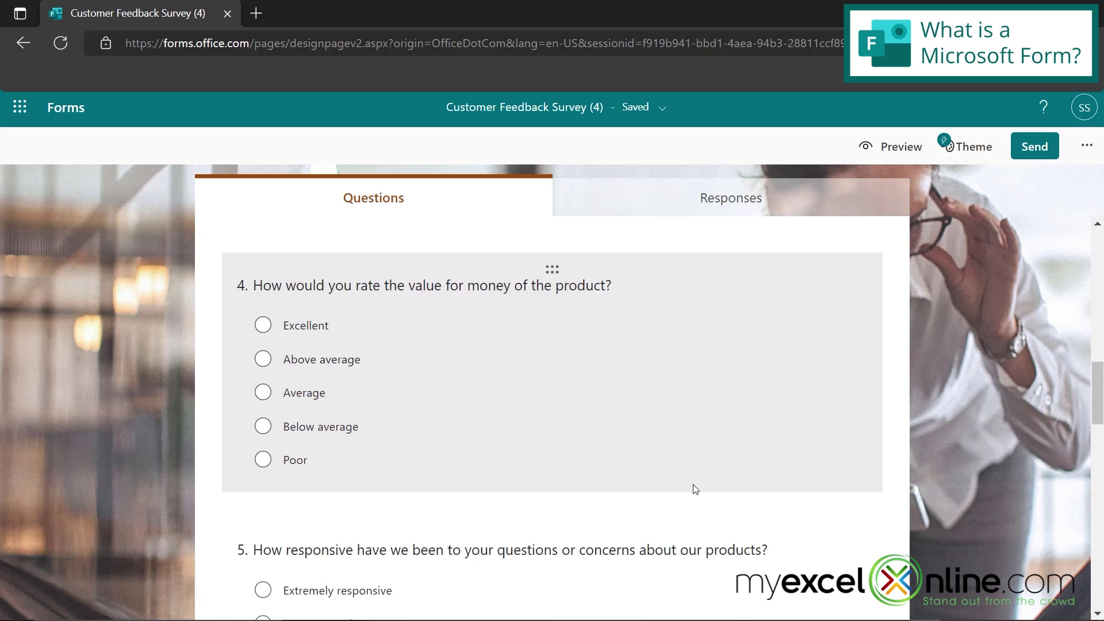
scroll(692, 489, "down", 10)
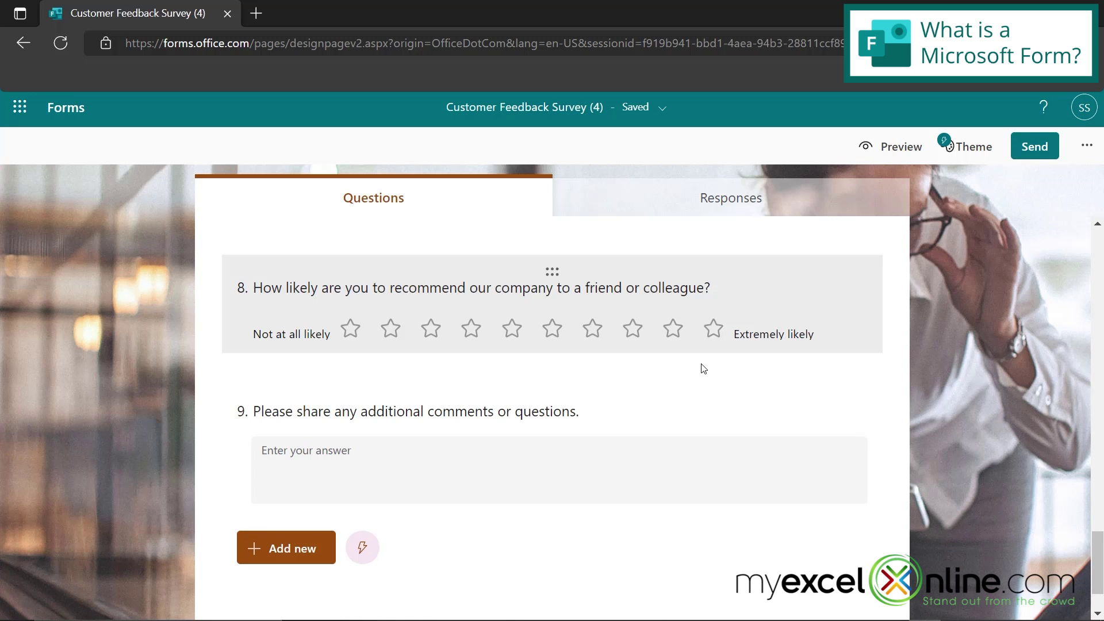
scroll(715, 434, "down", 1)
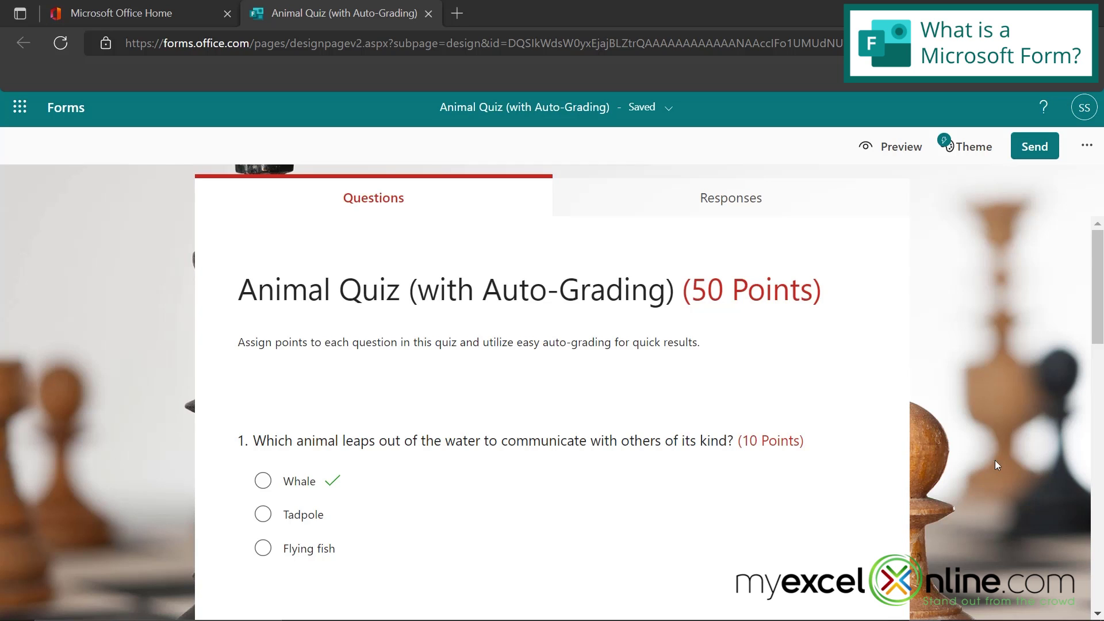
mouse_move(811, 505)
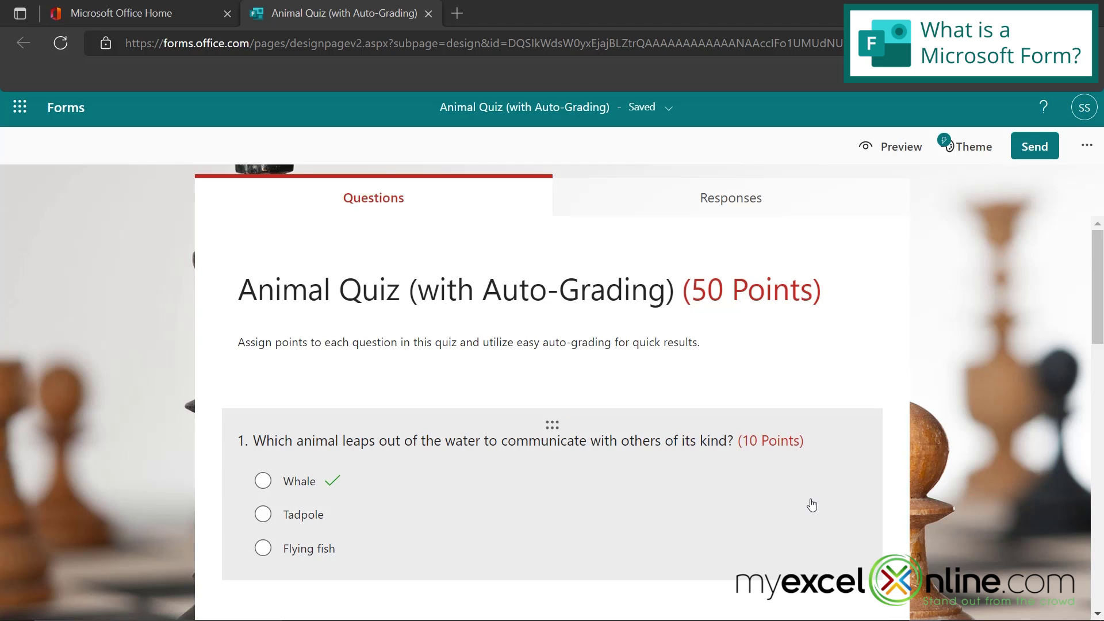
scroll(808, 506, "down", 3)
scroll(792, 549, "down", 2)
scroll(792, 544, "down", 2)
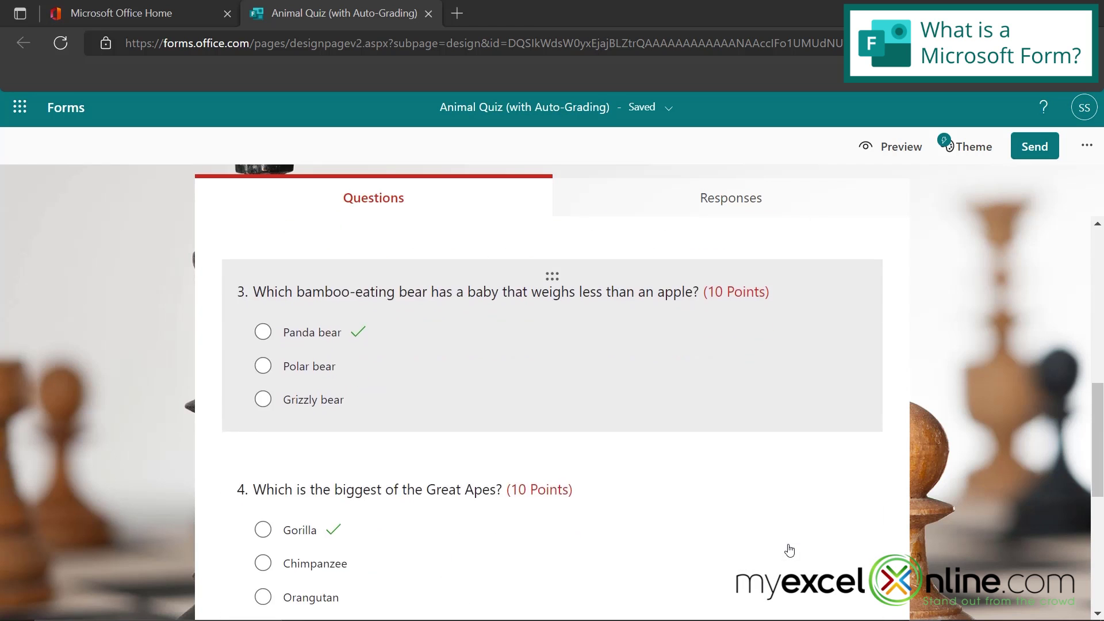
scroll(793, 535, "down", 2)
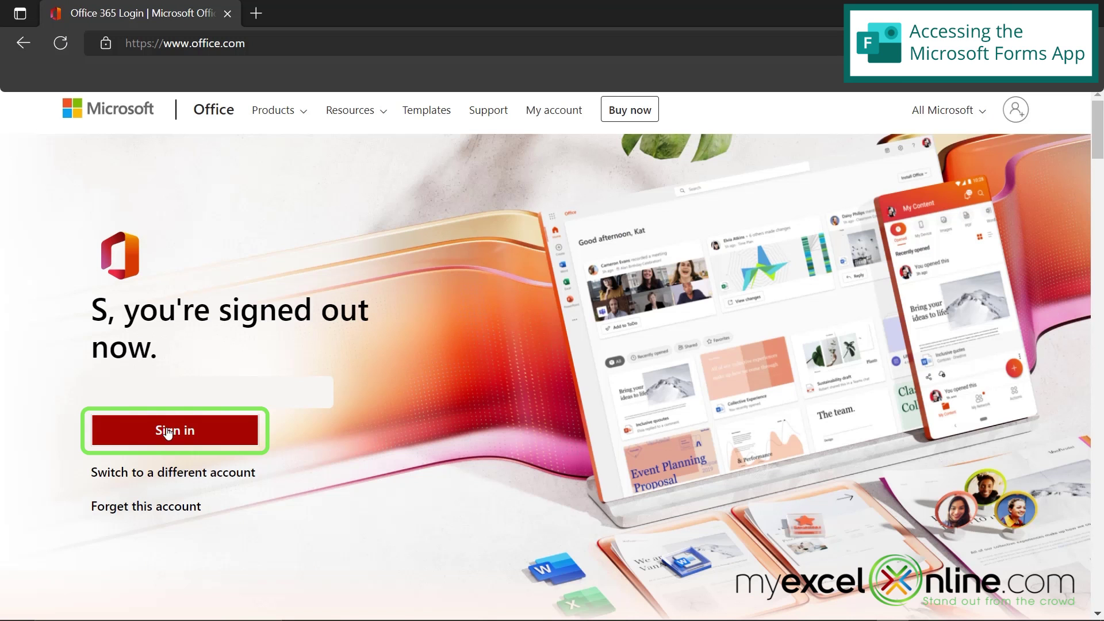
Sign back in to the Microsoft account on office.com
left_click(169, 431)
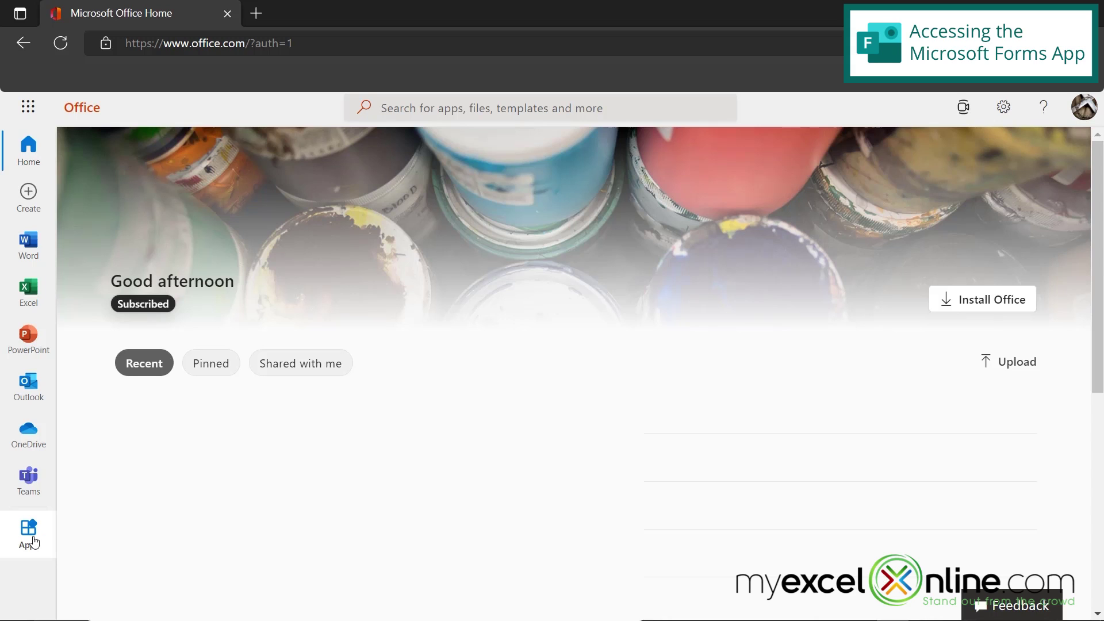
Browse the app launcher and All apps, then launch Forms from the left-rail Apps list
left_click(28, 108)
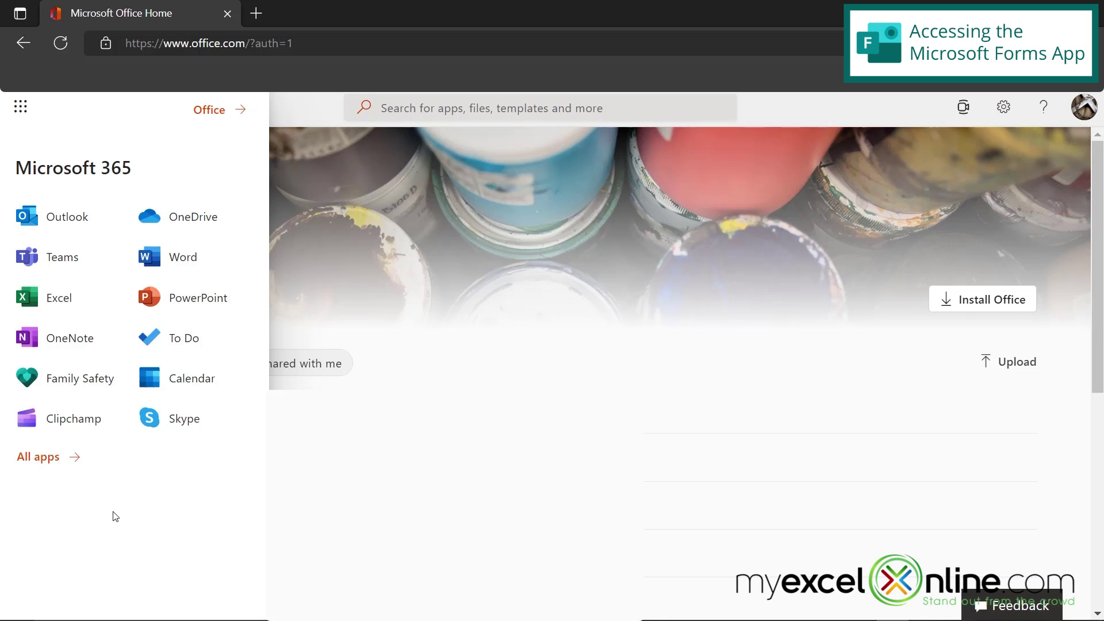
left_click(35, 458)
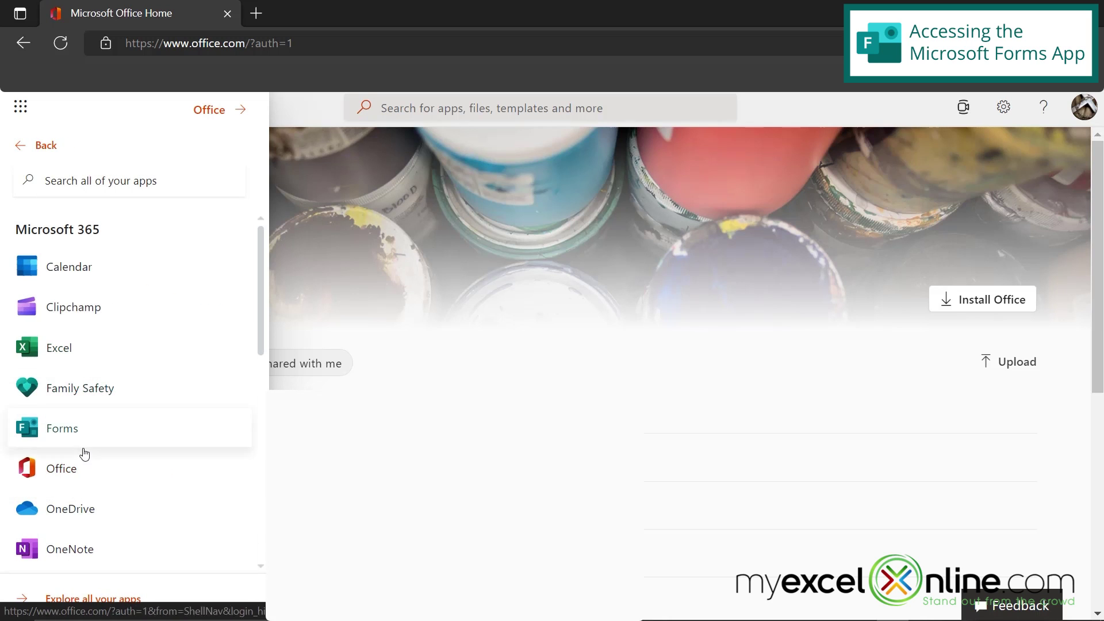
left_click(43, 144)
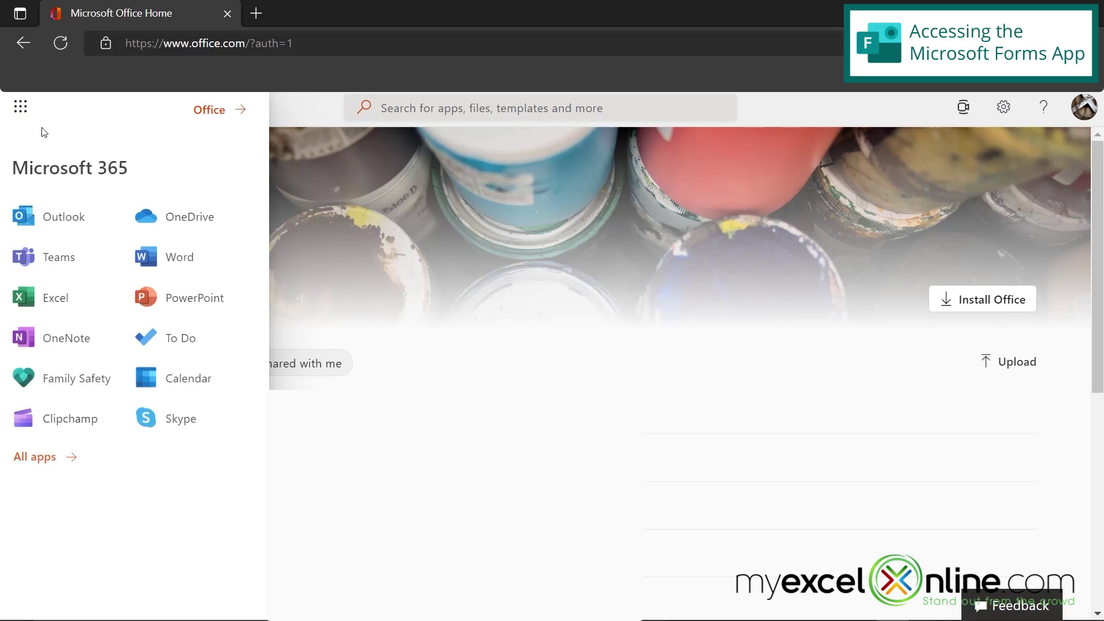
left_click(30, 119)
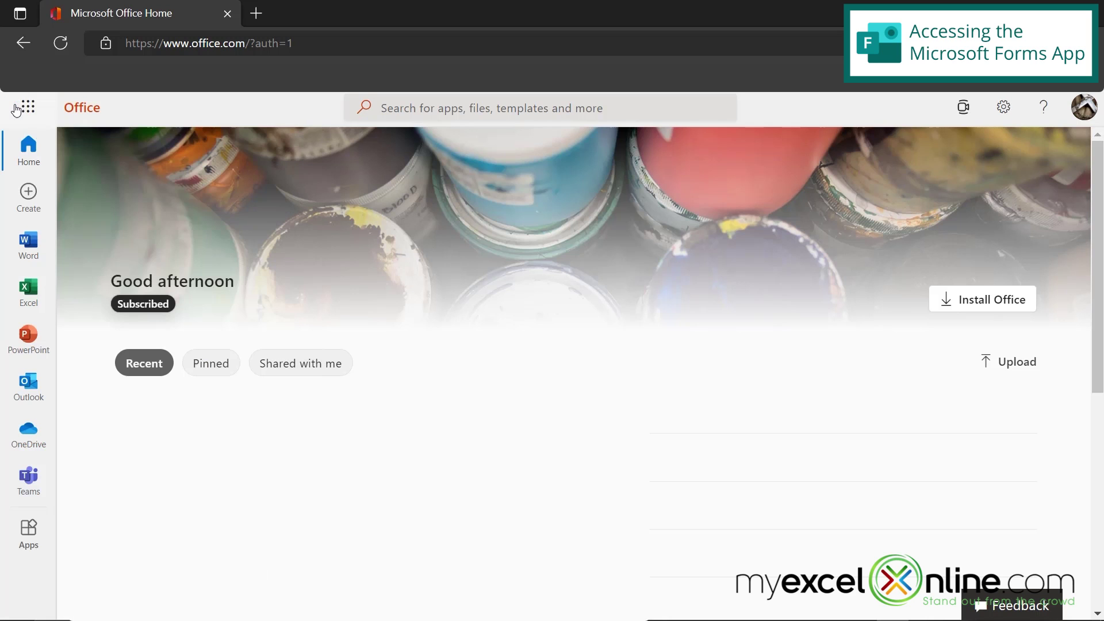
left_click(30, 535)
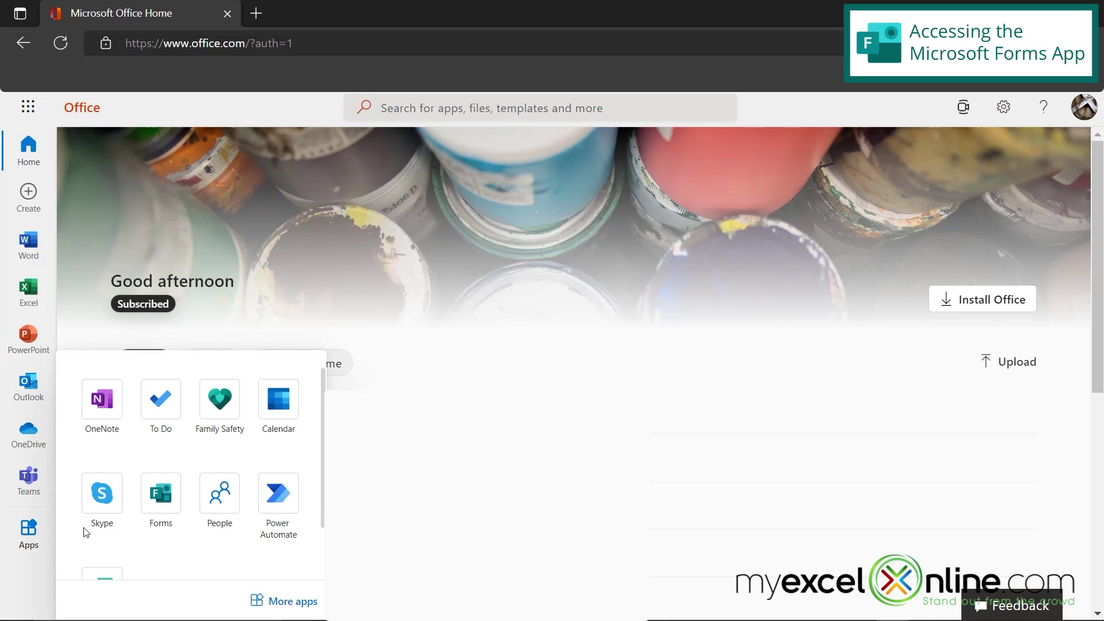
left_click(160, 496)
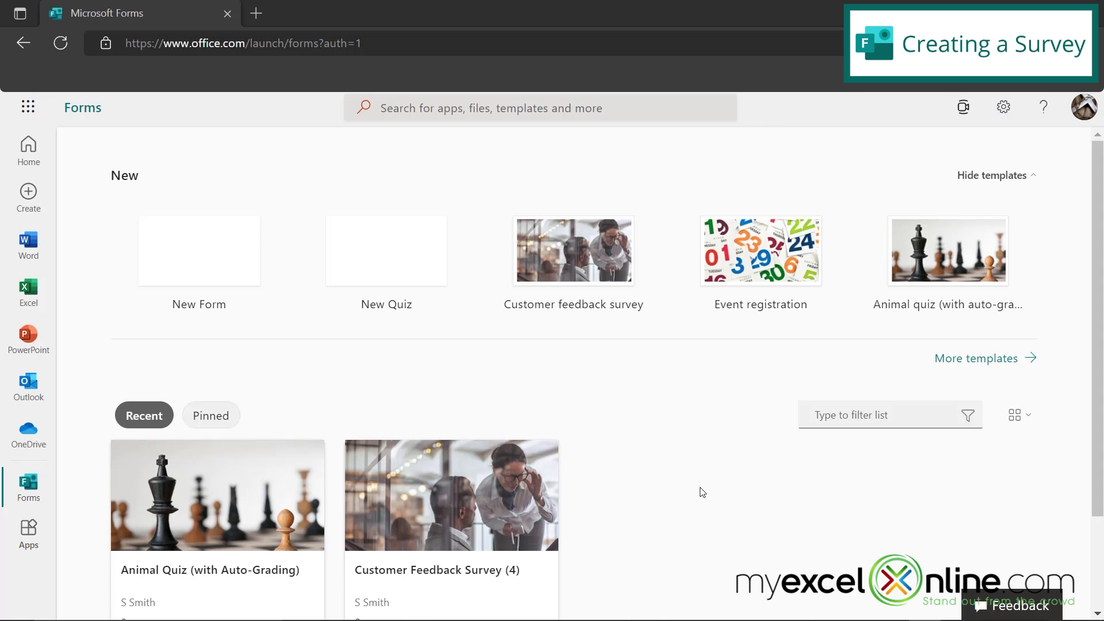
Create a new form titled Customer Feedback and search Bing images for 'customer survey'
left_click(184, 253)
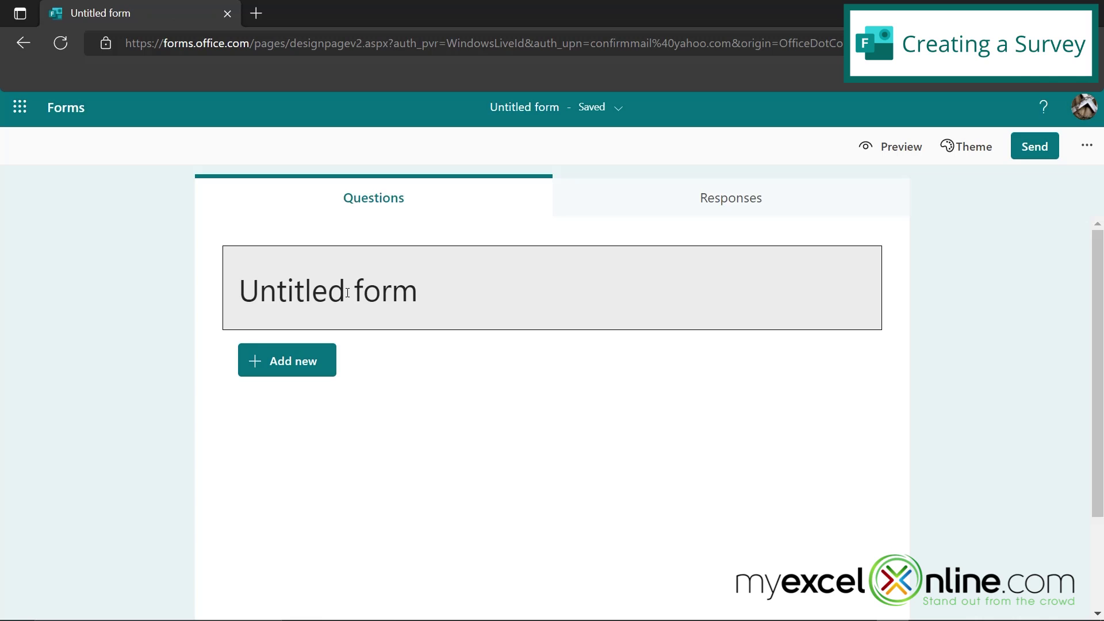
left_click(347, 292)
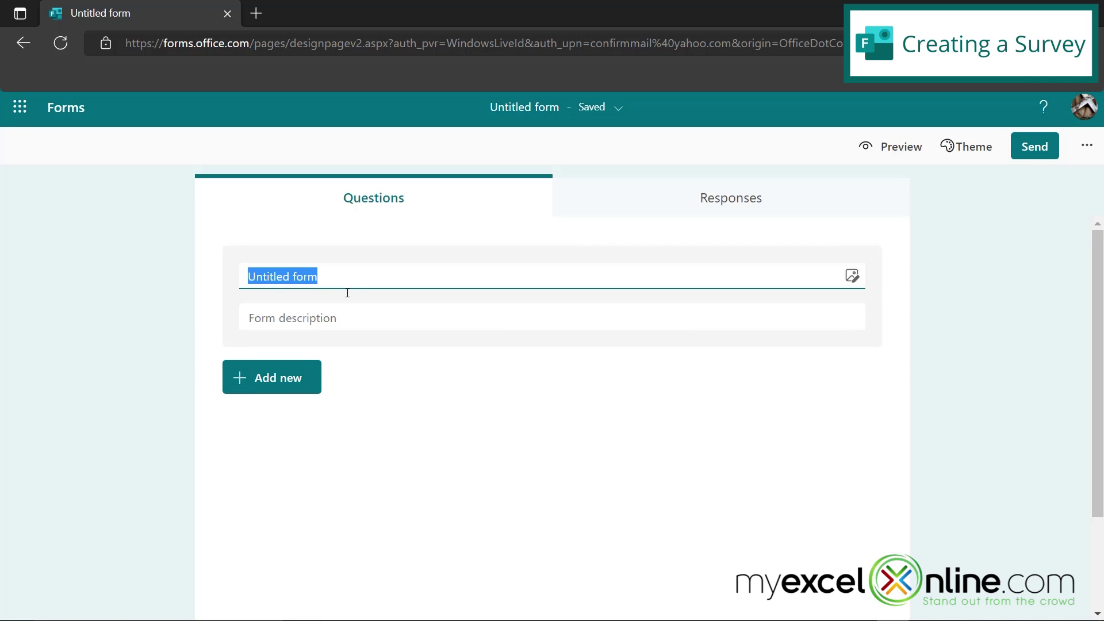
type("Customer Feedback")
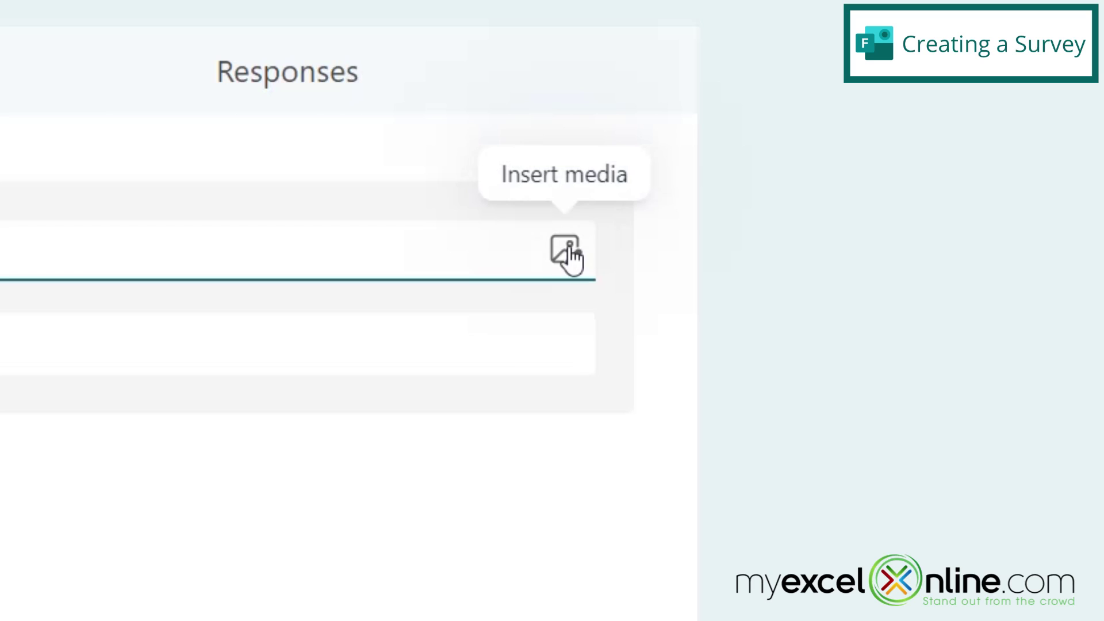
left_click(568, 252)
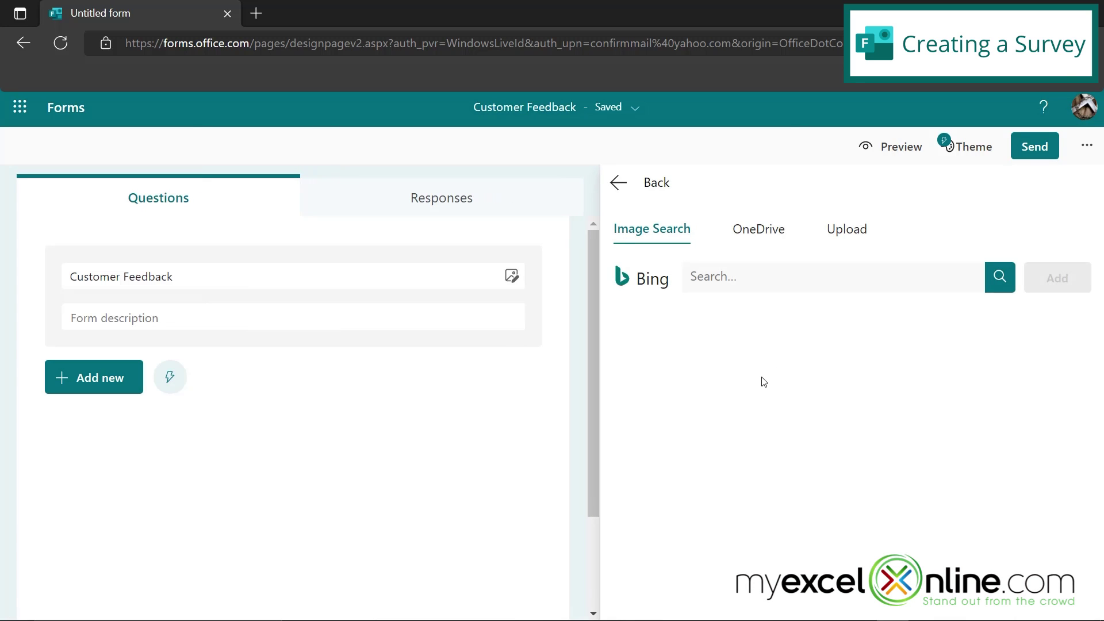
left_click(726, 274)
left_click(716, 276)
type("customer survey")
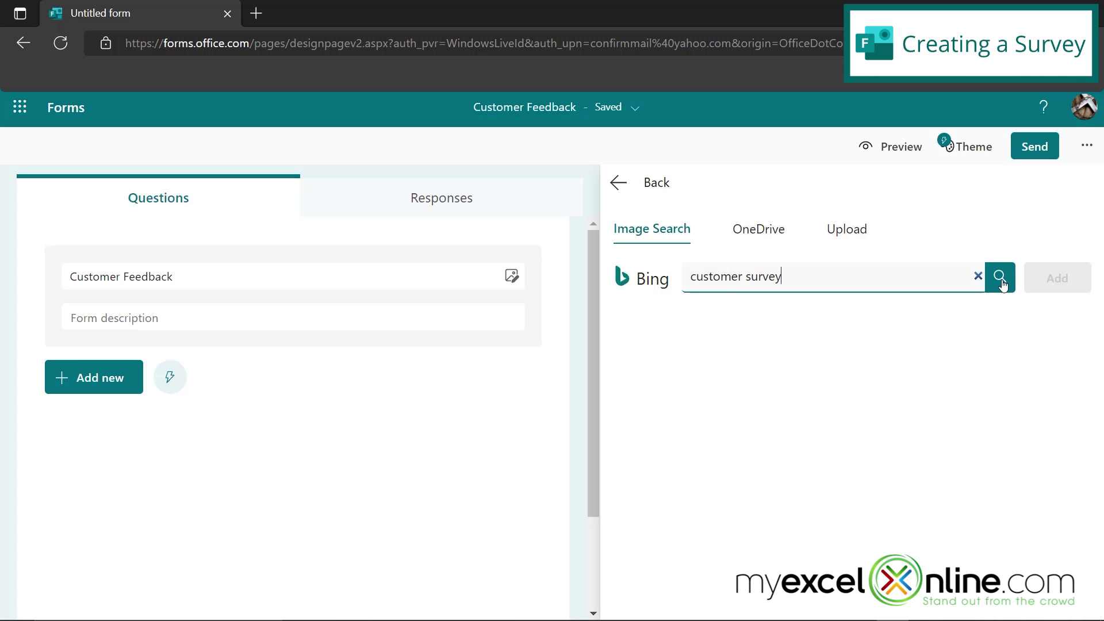
left_click(1000, 277)
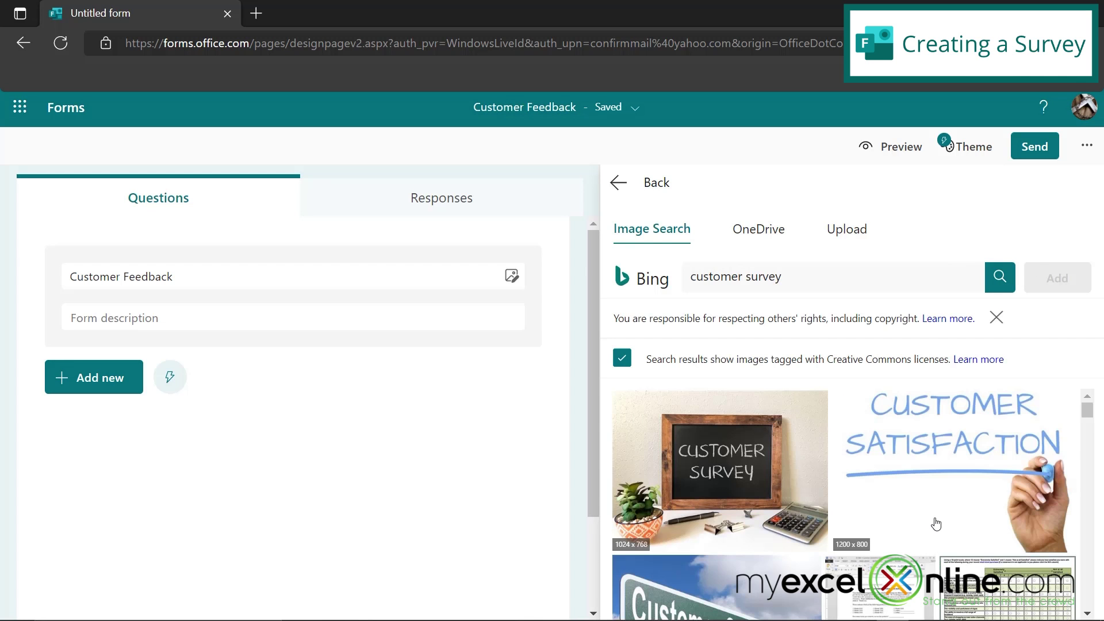
scroll(935, 523, "down", 2)
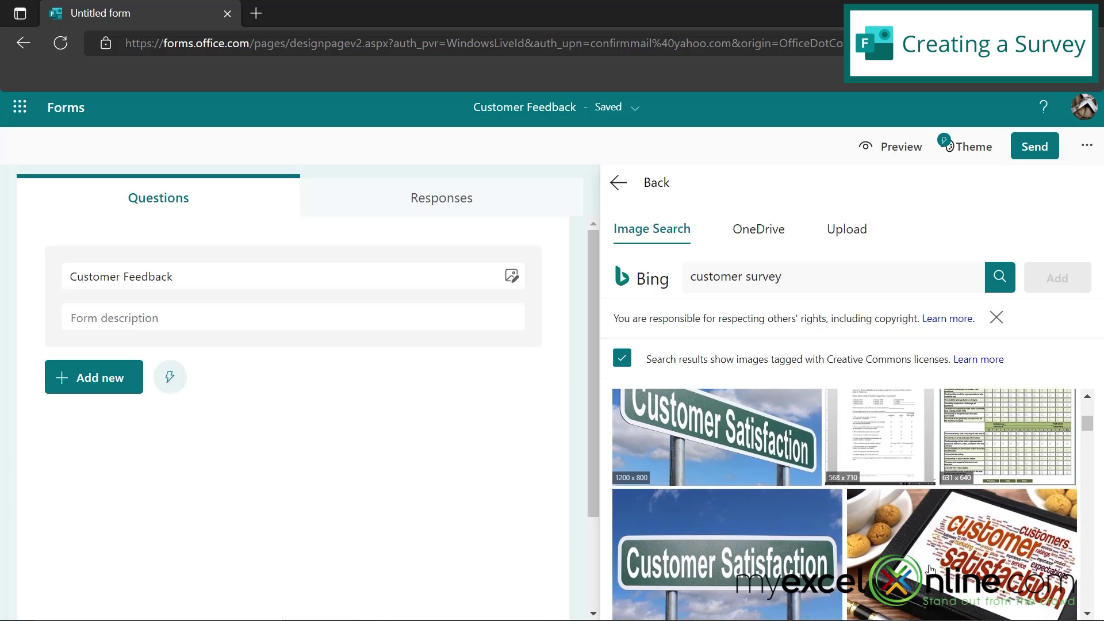
scroll(929, 567, "up", 3)
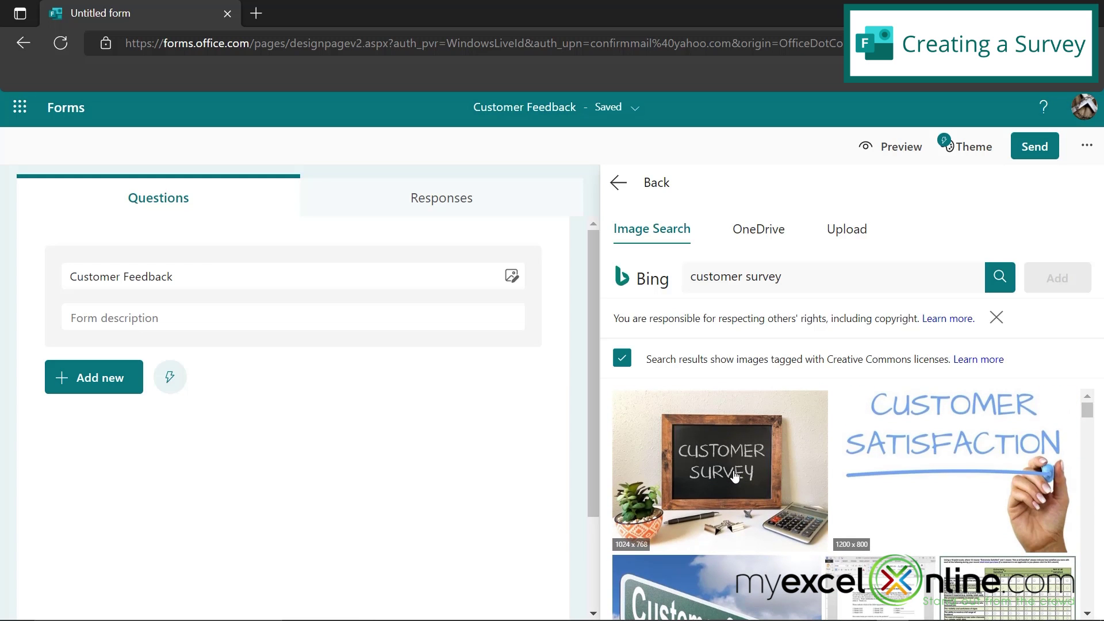
Insert the chalkboard survey image and add the description 'Customer Feedback for July 2022'
left_click(734, 476)
left_click(1039, 288)
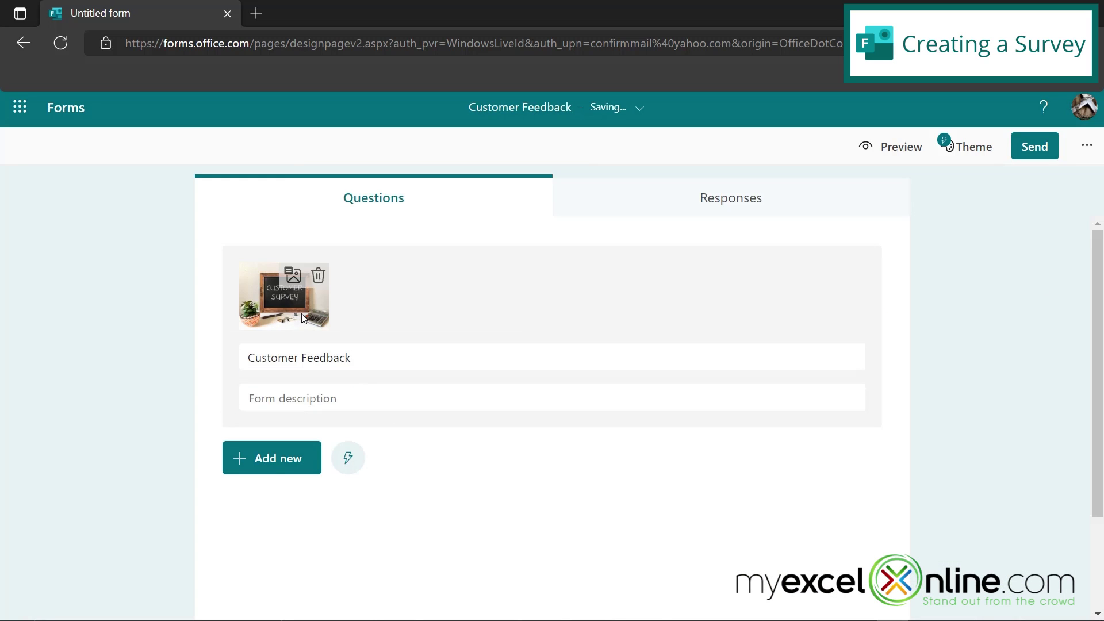
left_click(389, 367)
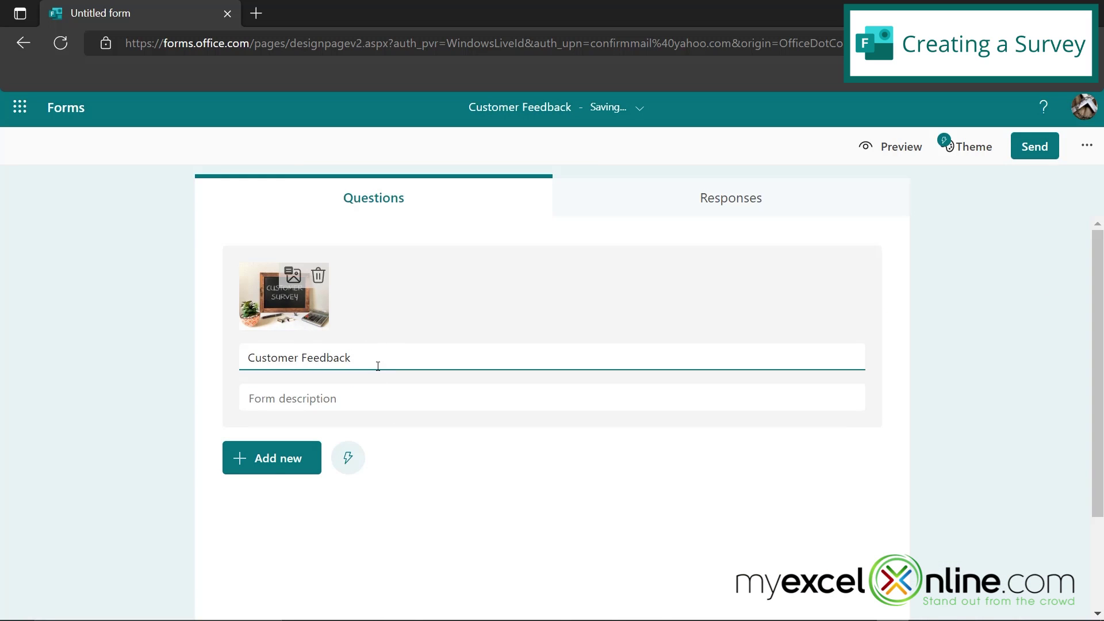
left_click(308, 401)
type("Customer Feedback for July 2022")
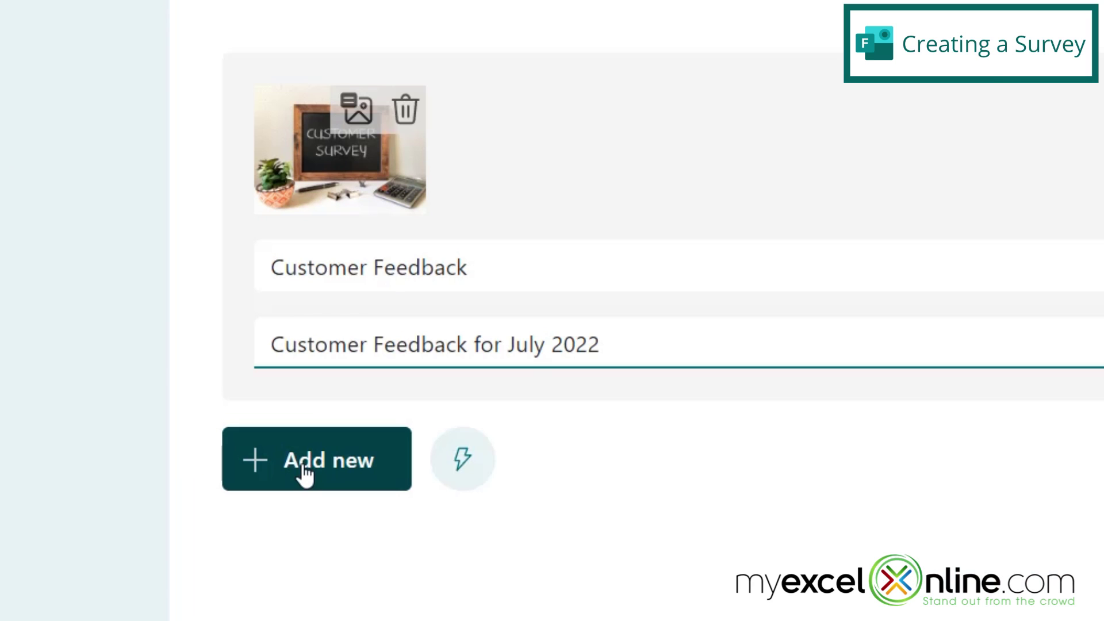
Add multiple-choice question 'What products did you buy?' with Dark Roast and Medium Roast choices
left_click(266, 466)
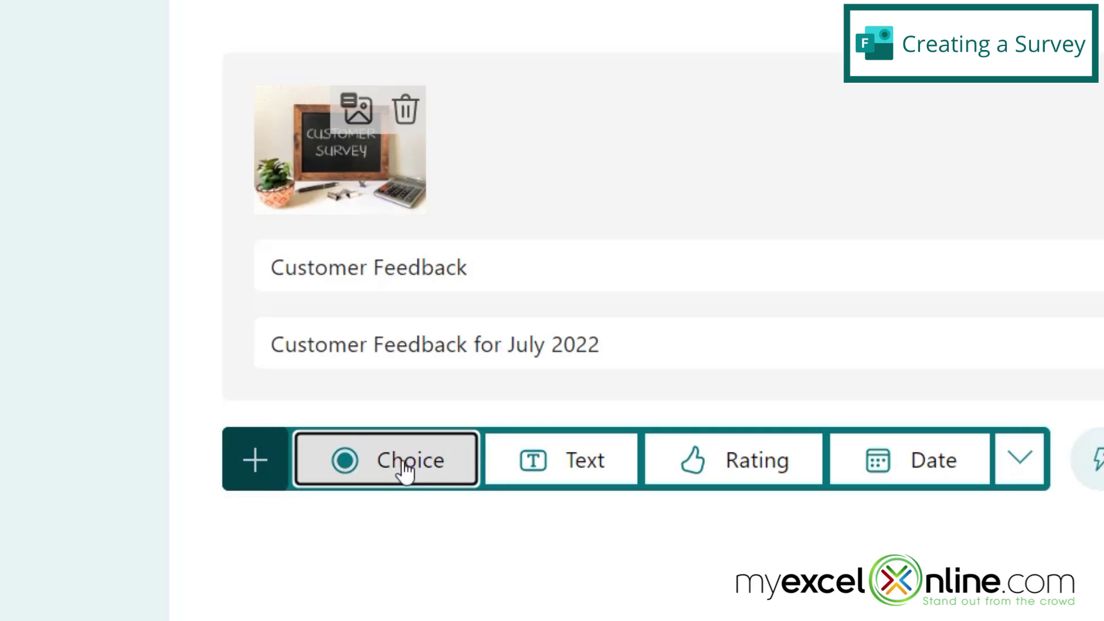
left_click(403, 465)
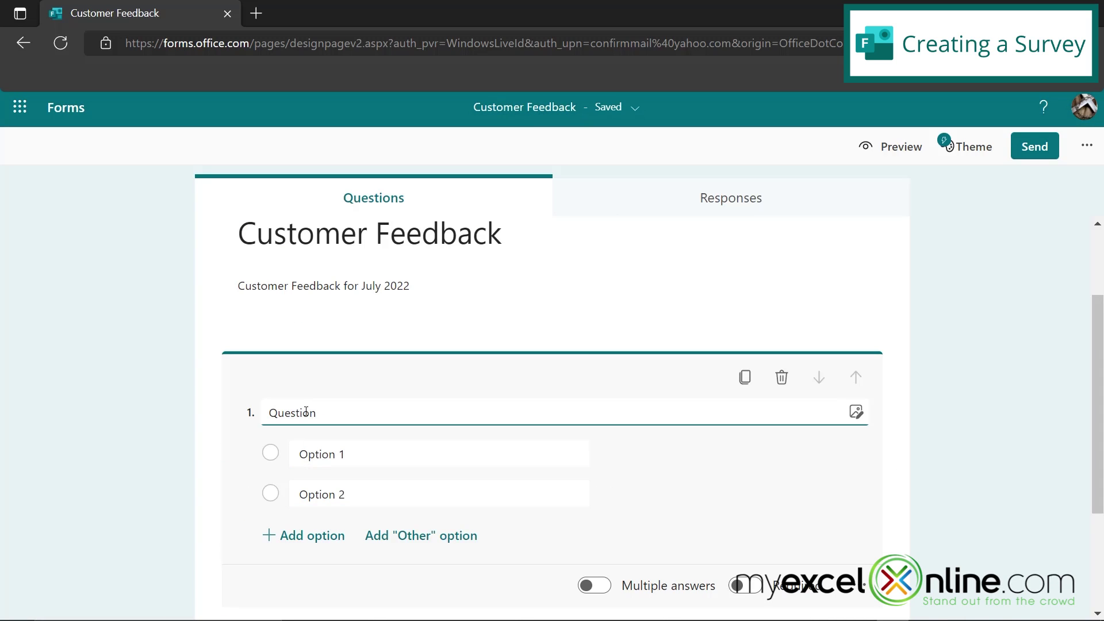
double_click(306, 411)
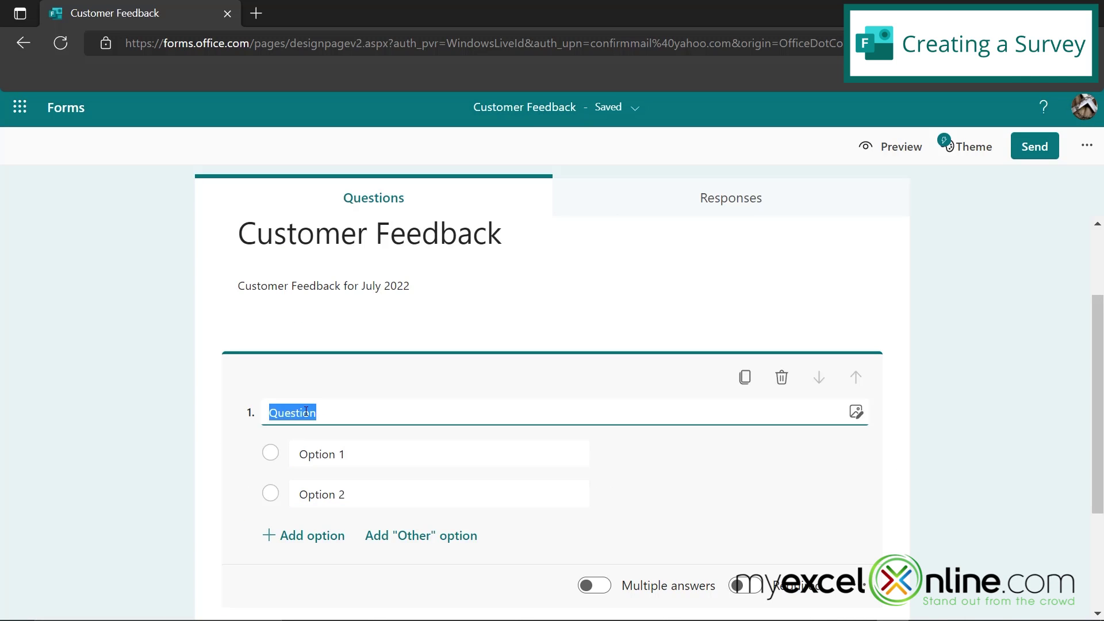
type("What products did you buy?")
left_click(352, 454)
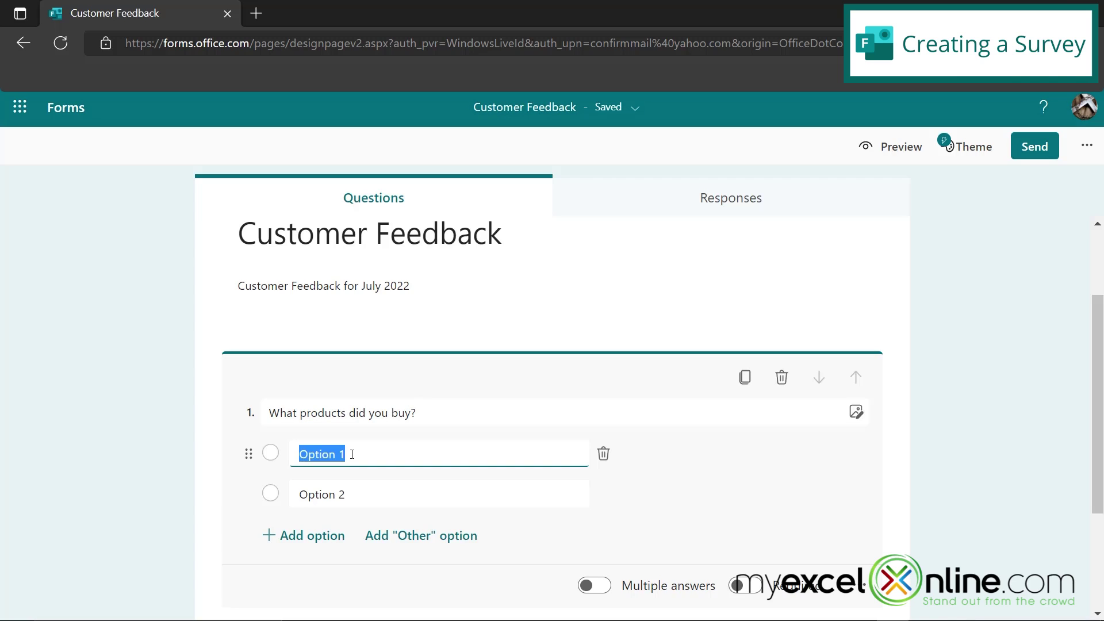
type("Dark Roast")
left_click(315, 485)
type("Meidum")
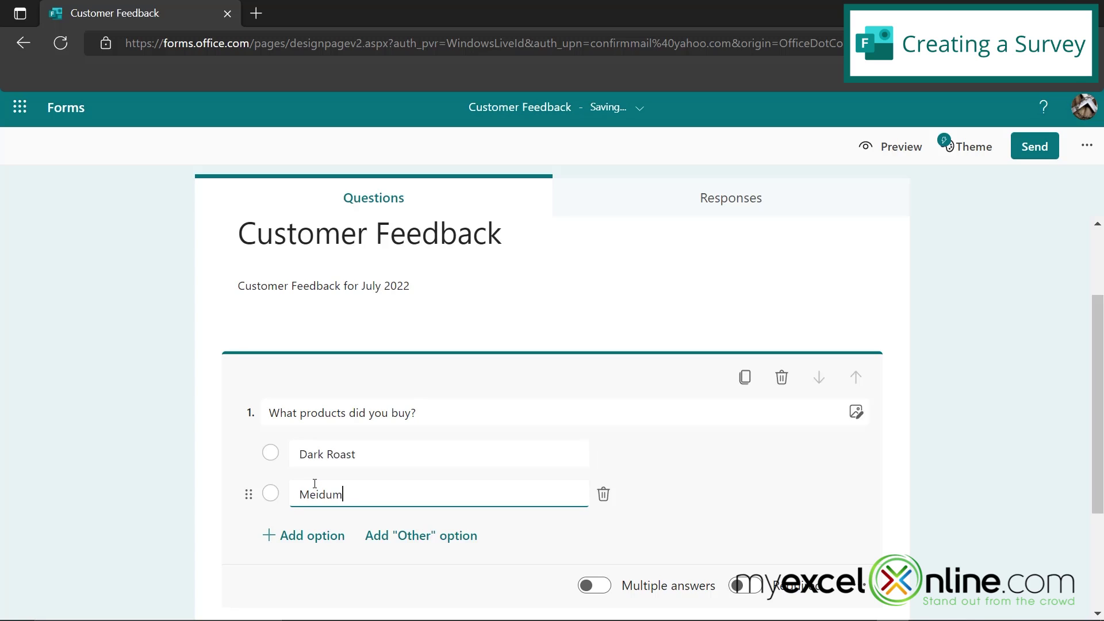
key("BackSpace")
key("BackSpace")
key("BackSpace")
type("dium Roast")
Add Light Roast and order the choices Dark, Medium, Light Roast
left_click(295, 543)
type("Ligh")
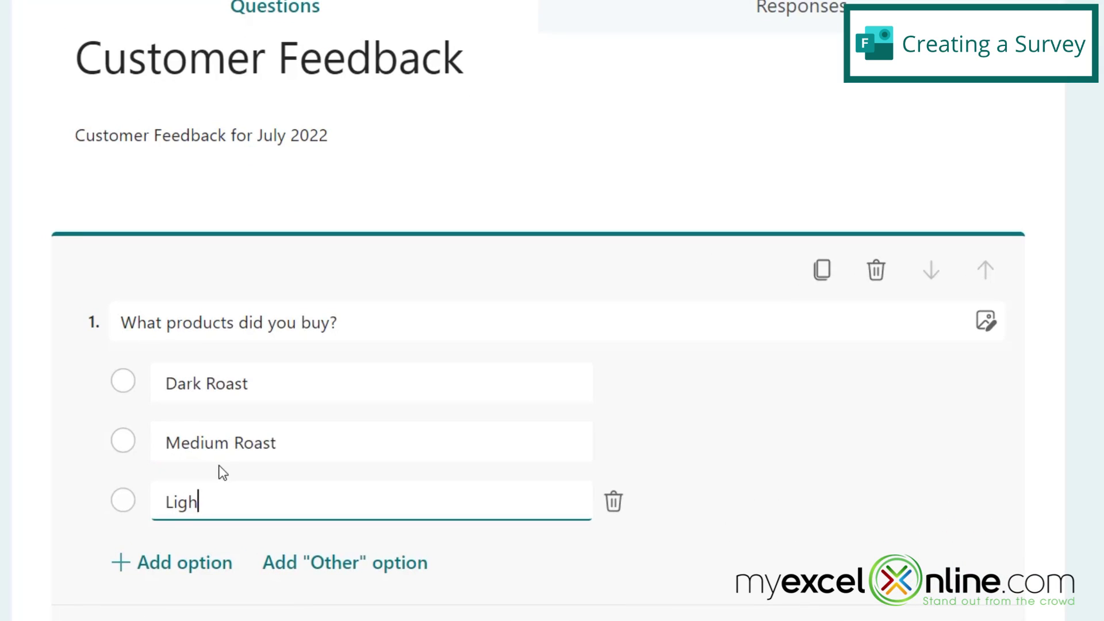
type("t Roast")
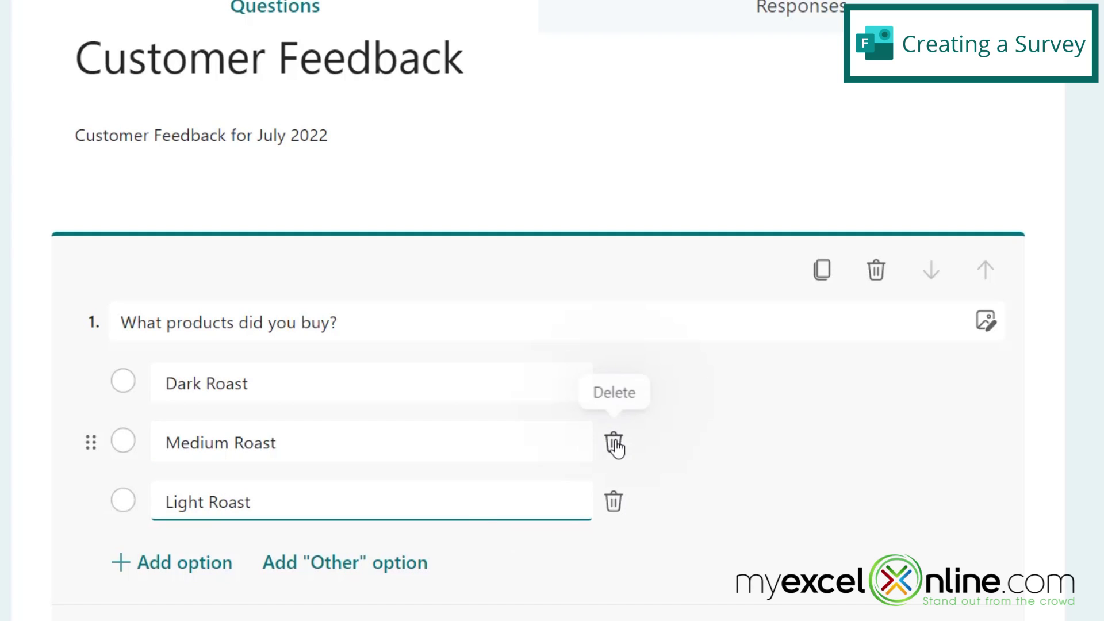
left_click(614, 443)
left_click(166, 509)
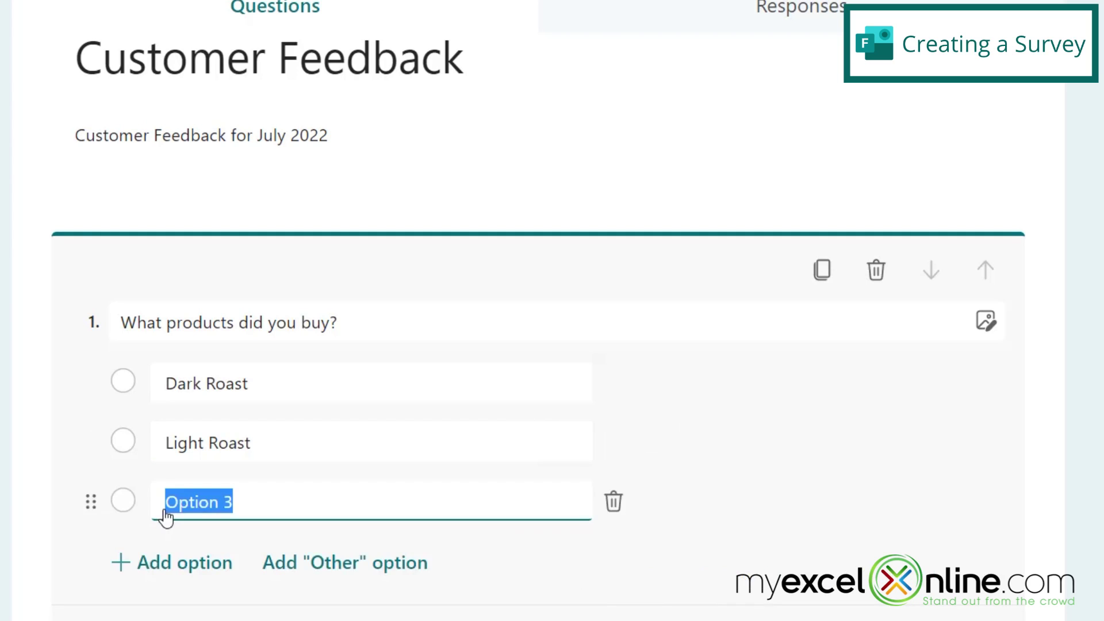
type("Medium Roast")
left_click_drag(92, 506, 102, 436)
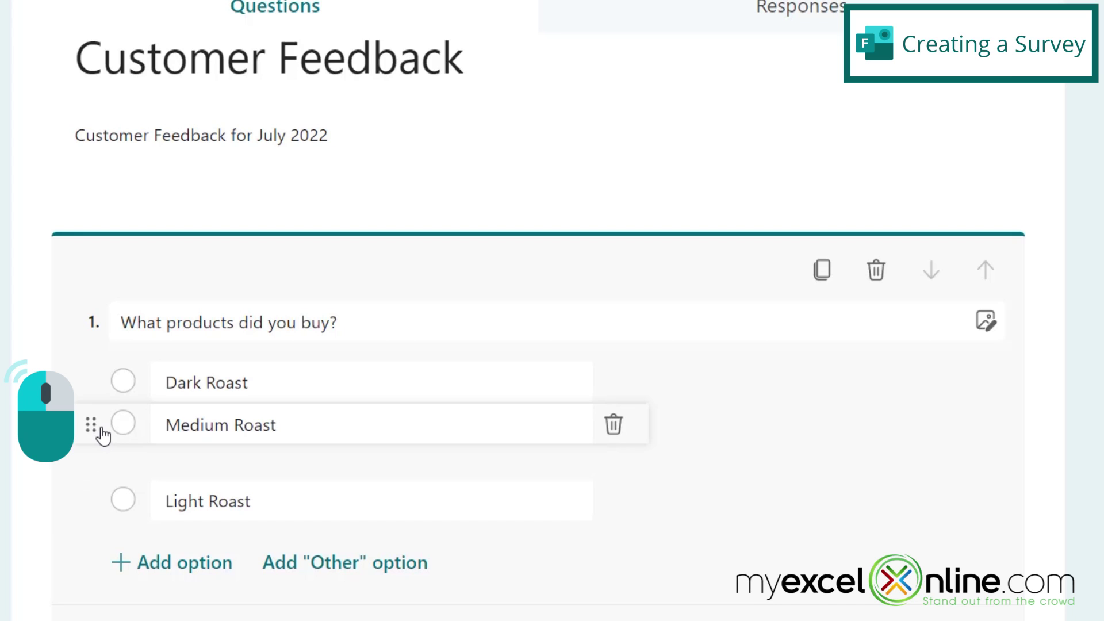
left_click_drag(101, 435, 101, 436)
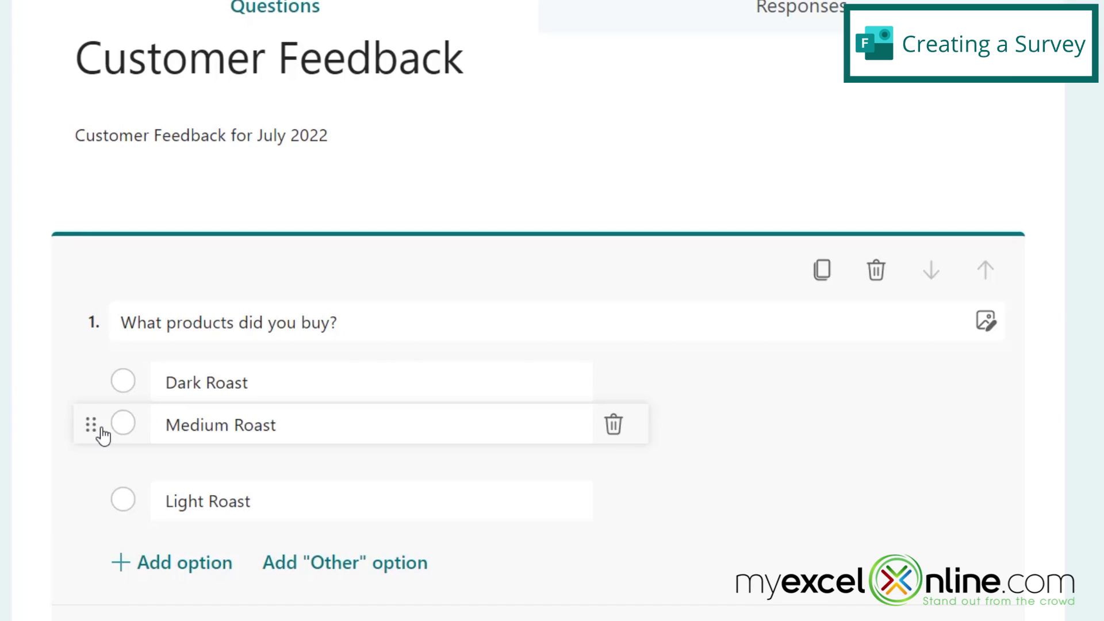
scroll(665, 518, "down", 2)
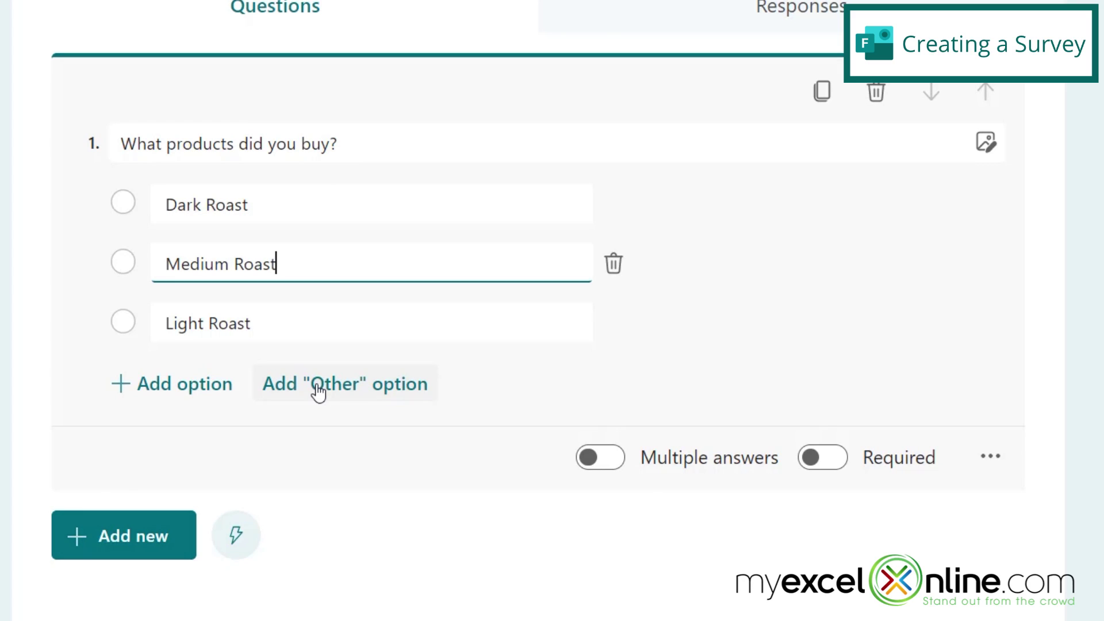
Add an Other choice and review the question's extra settings without changes
left_click(317, 392)
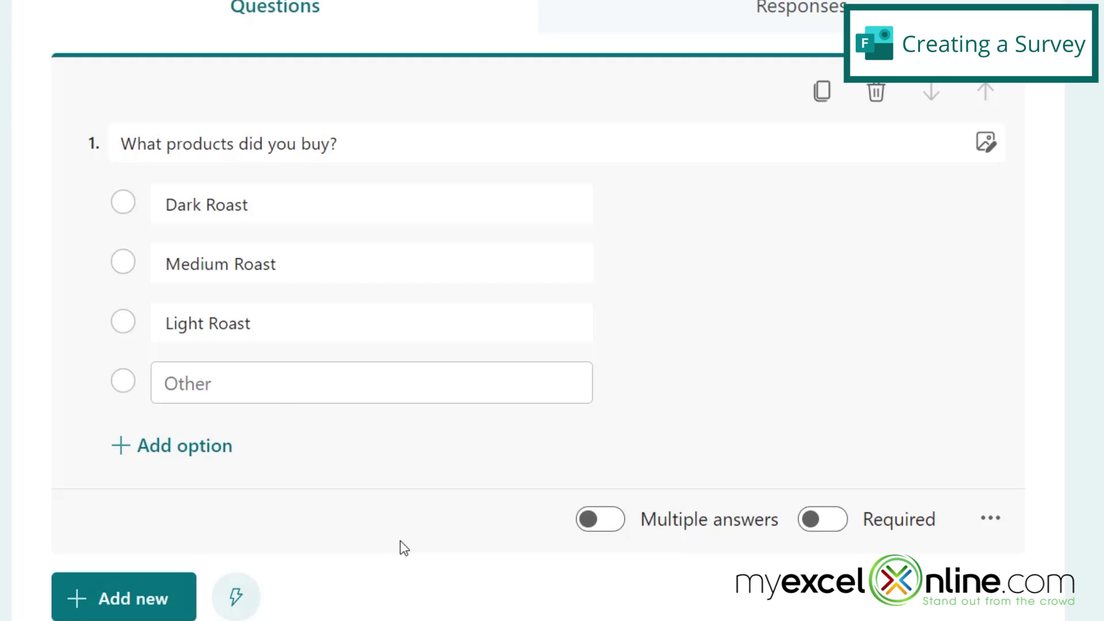
scroll(501, 565, "down", 1)
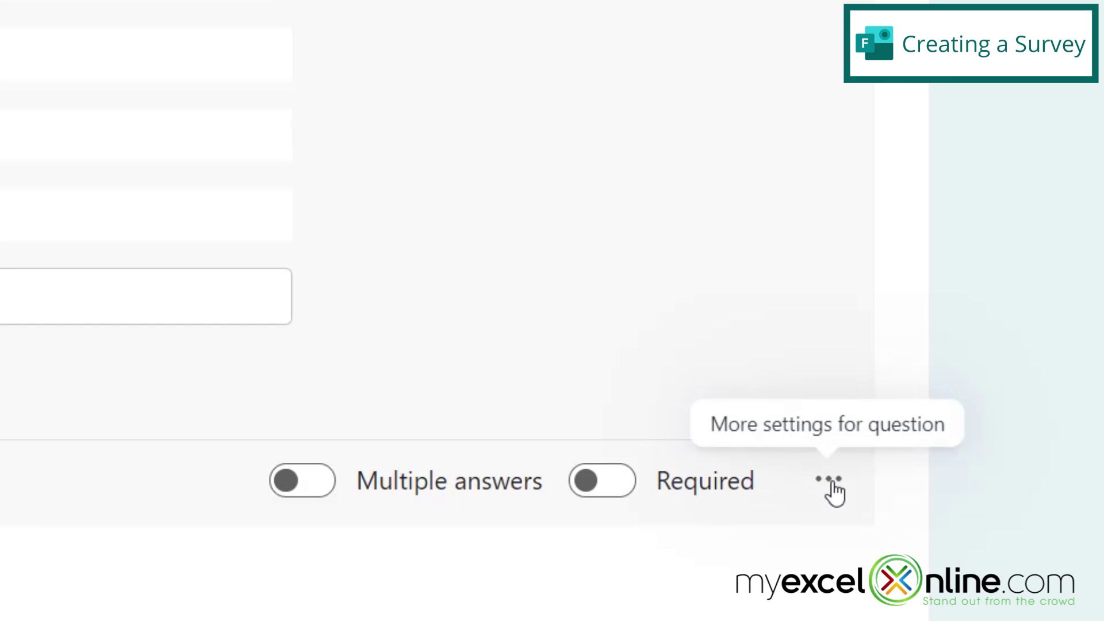
left_click(830, 483)
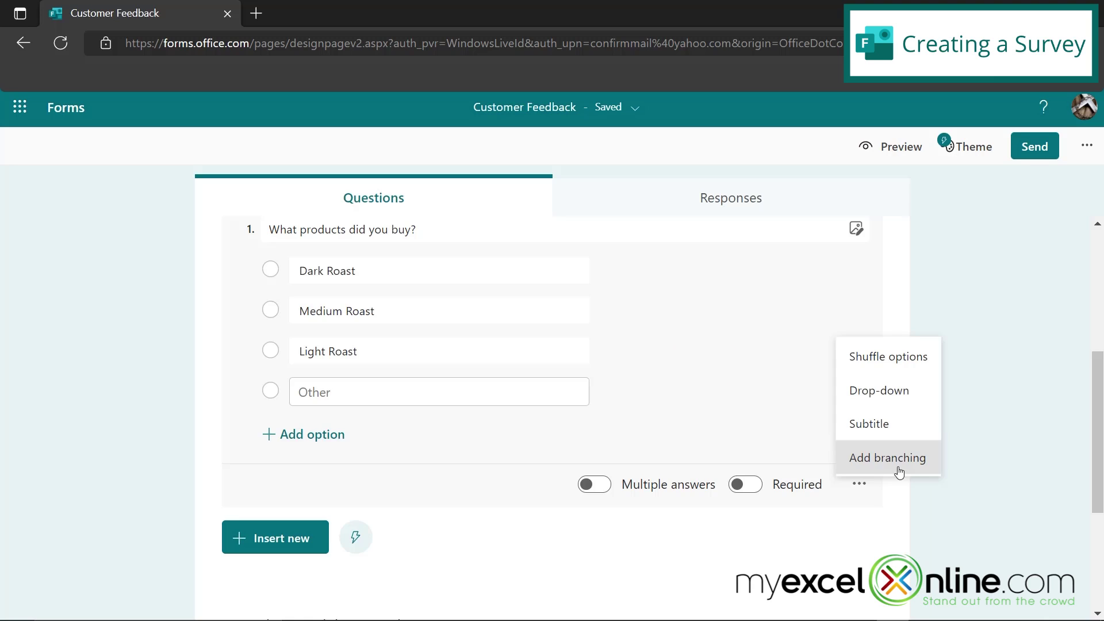
left_click(452, 478)
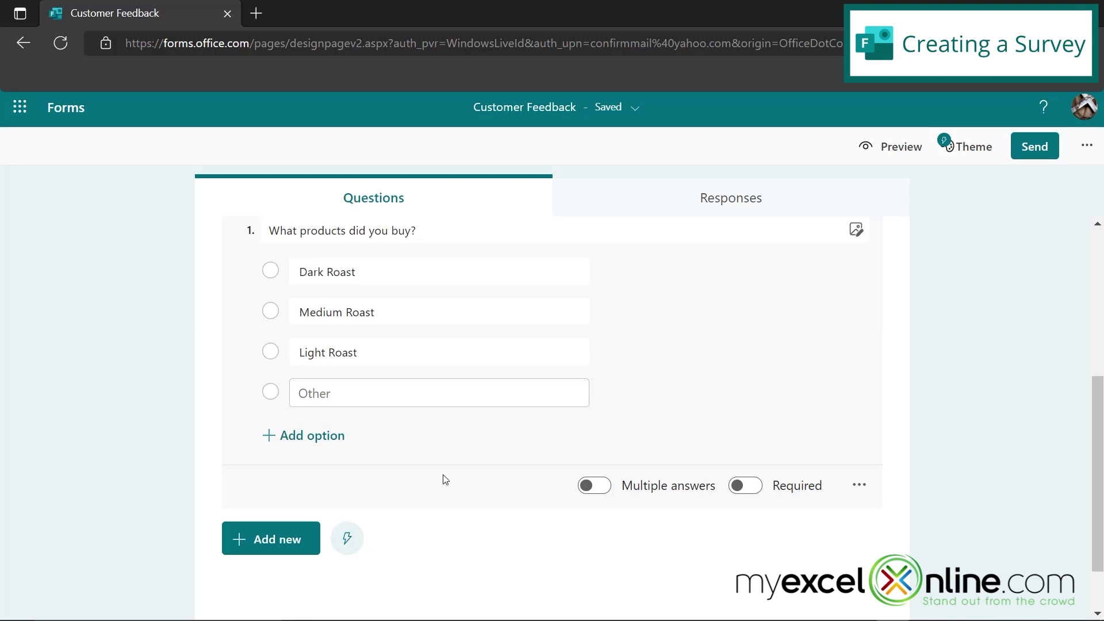
Add a text question titled 'What size did you purchase?'
left_click(475, 533)
left_click(269, 476)
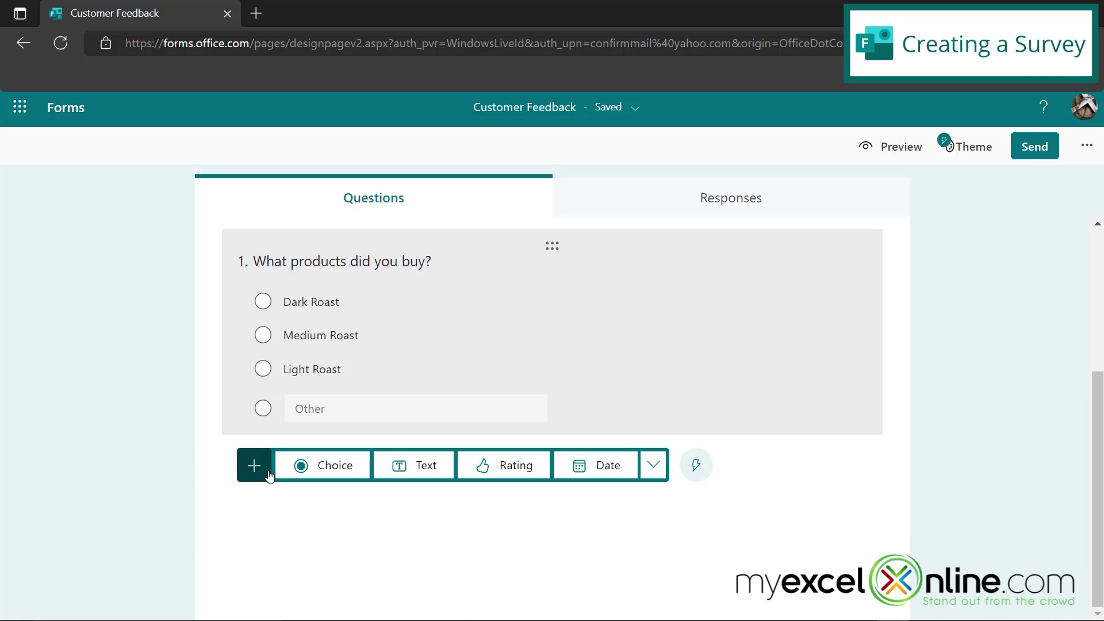
left_click(427, 466)
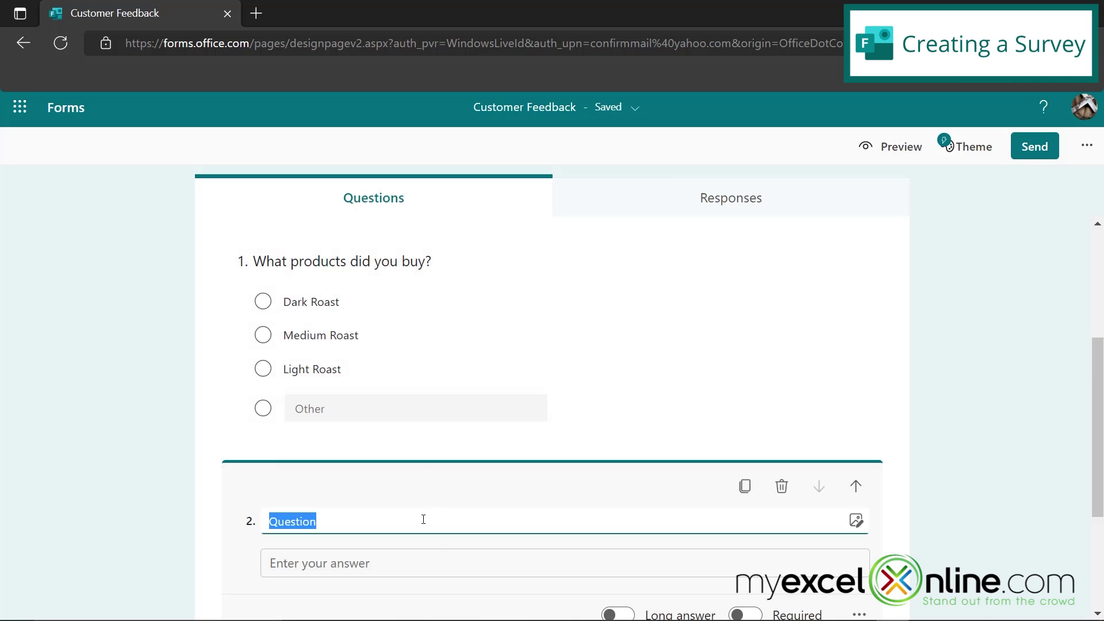
key("BackSpace")
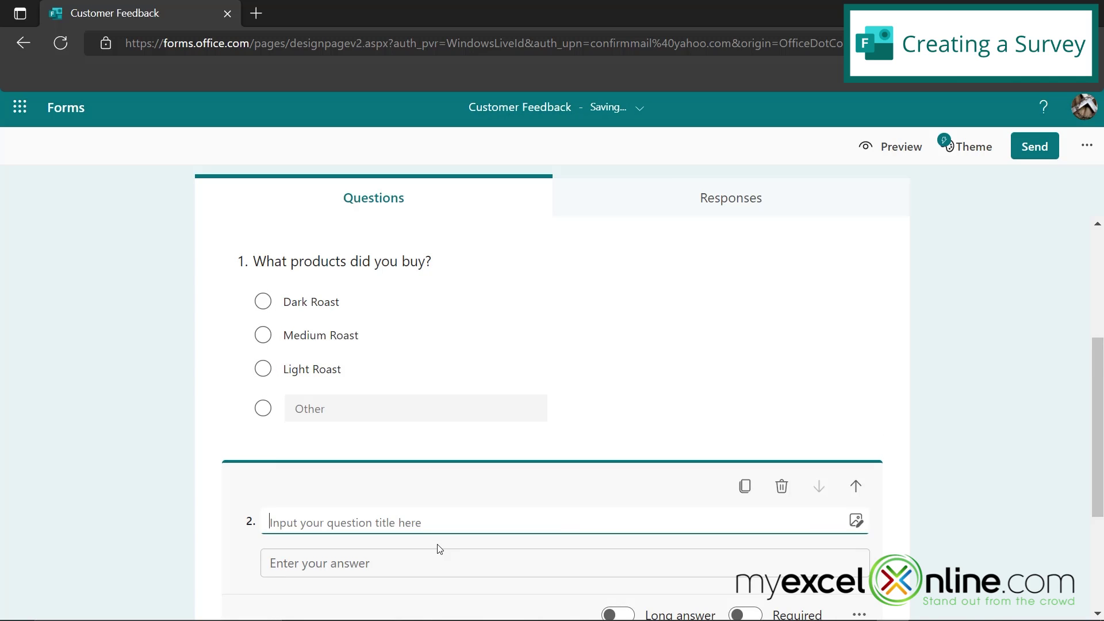
type("What size did you purchase?")
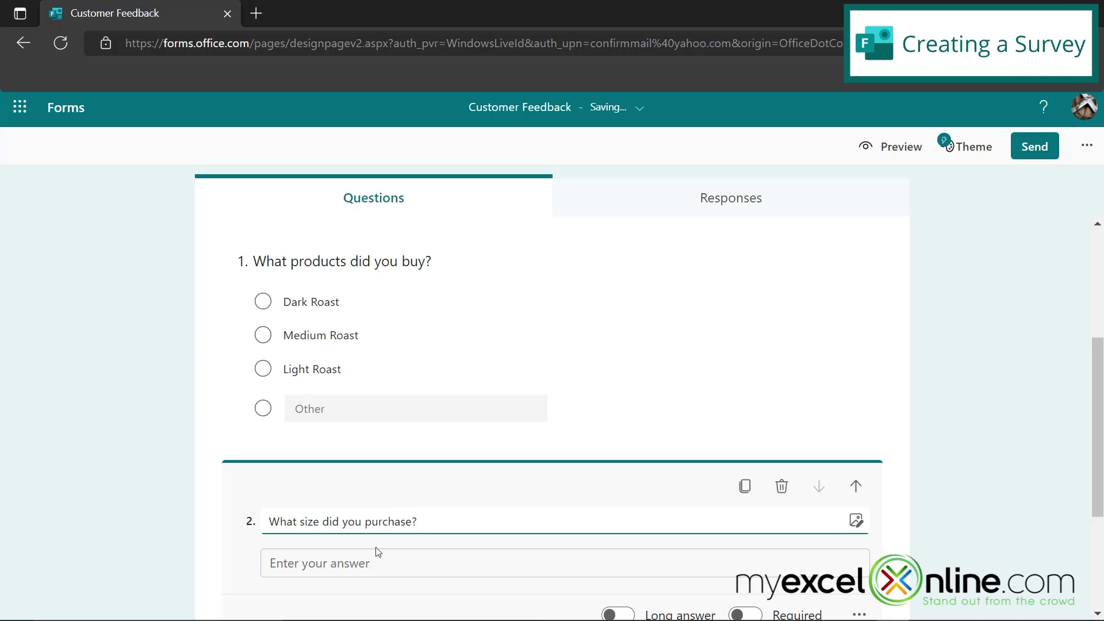
scroll(355, 569, "down", 1)
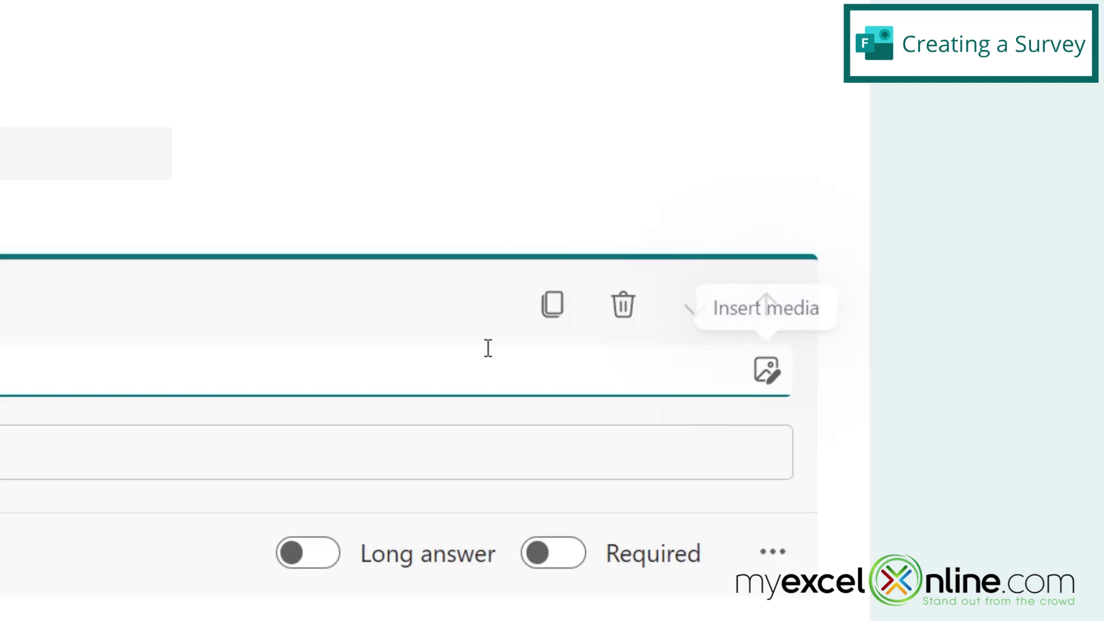
mouse_move(856, 486)
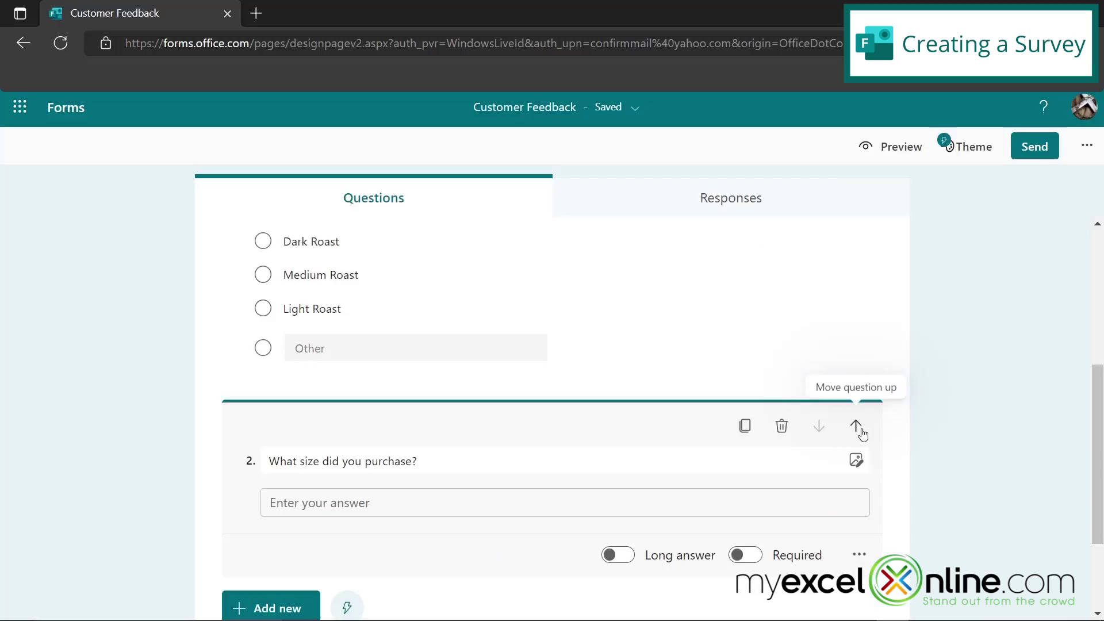
Test moving the size question and the Long answer toggle, leaving it short-answer second
left_click(857, 426)
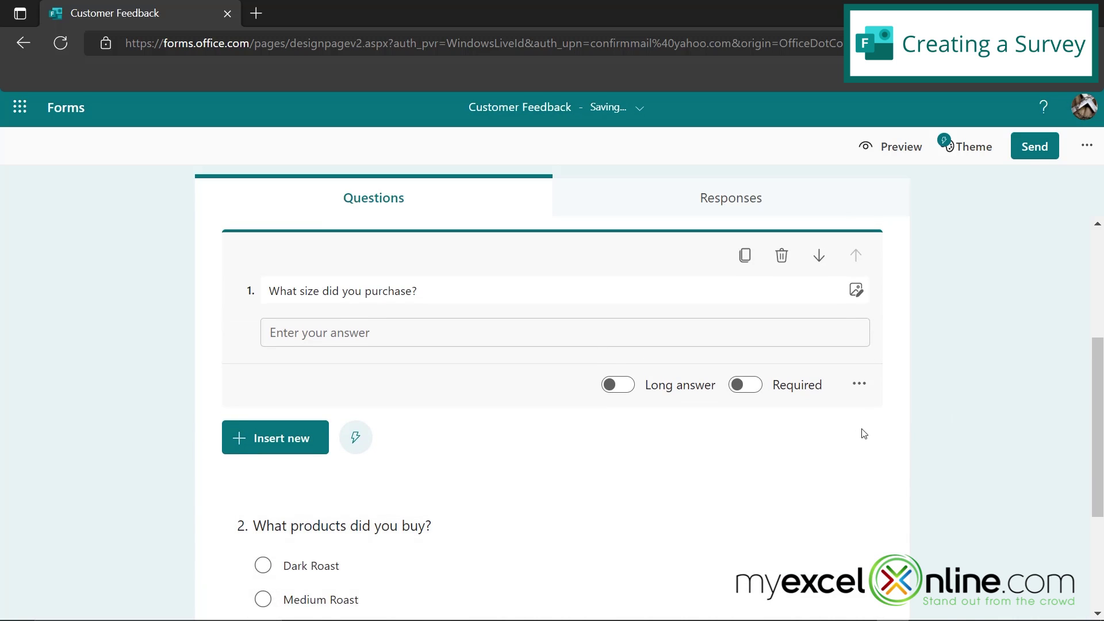
left_click(819, 256)
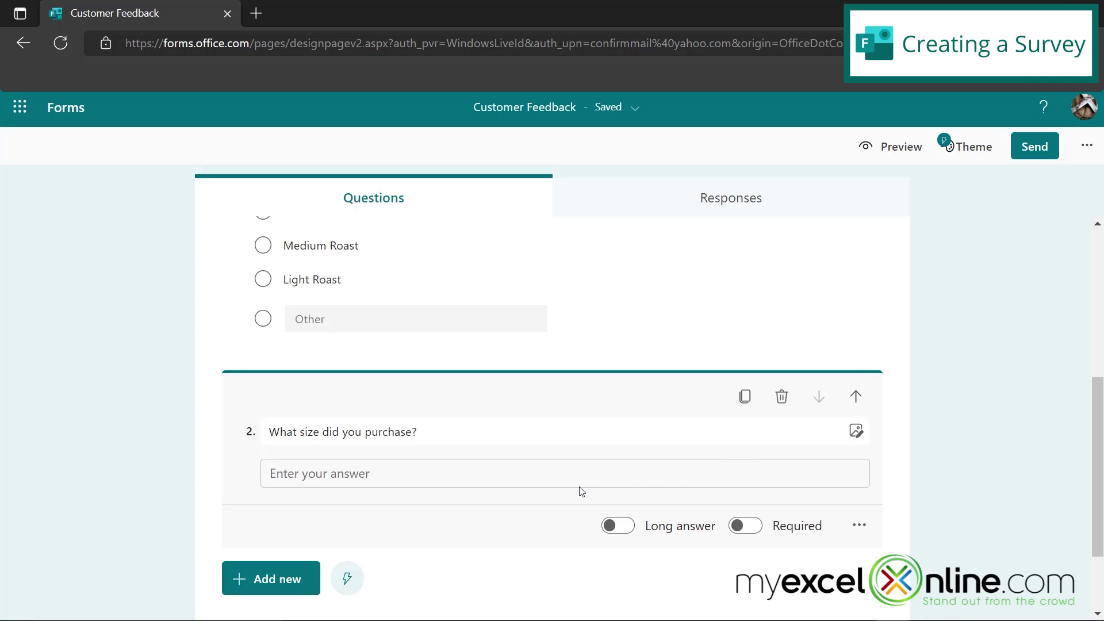
left_click(618, 525)
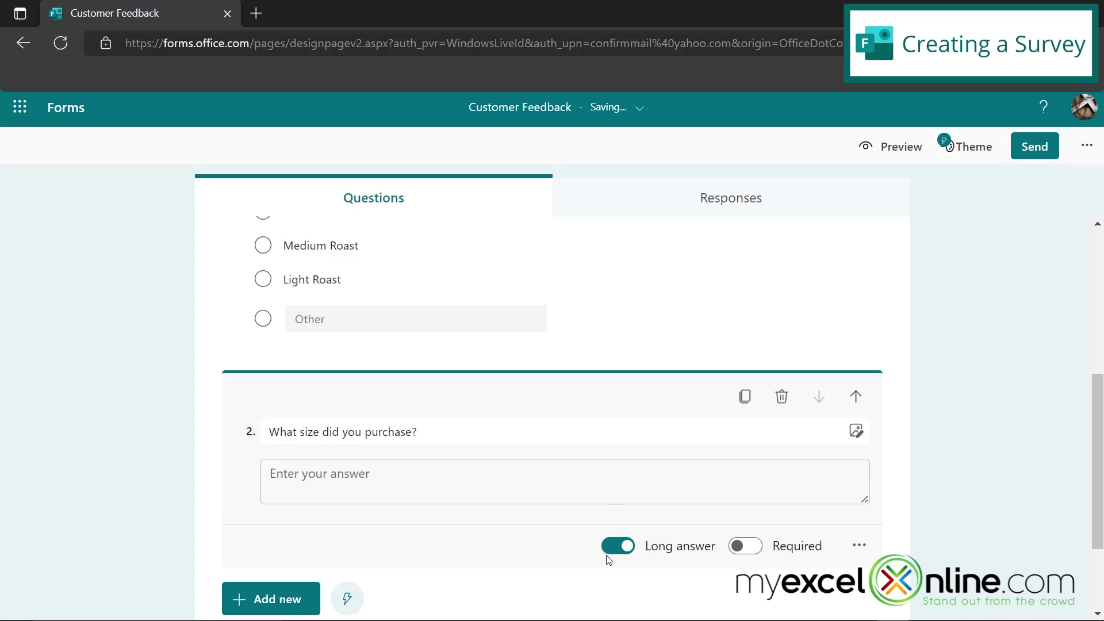
left_click(618, 545)
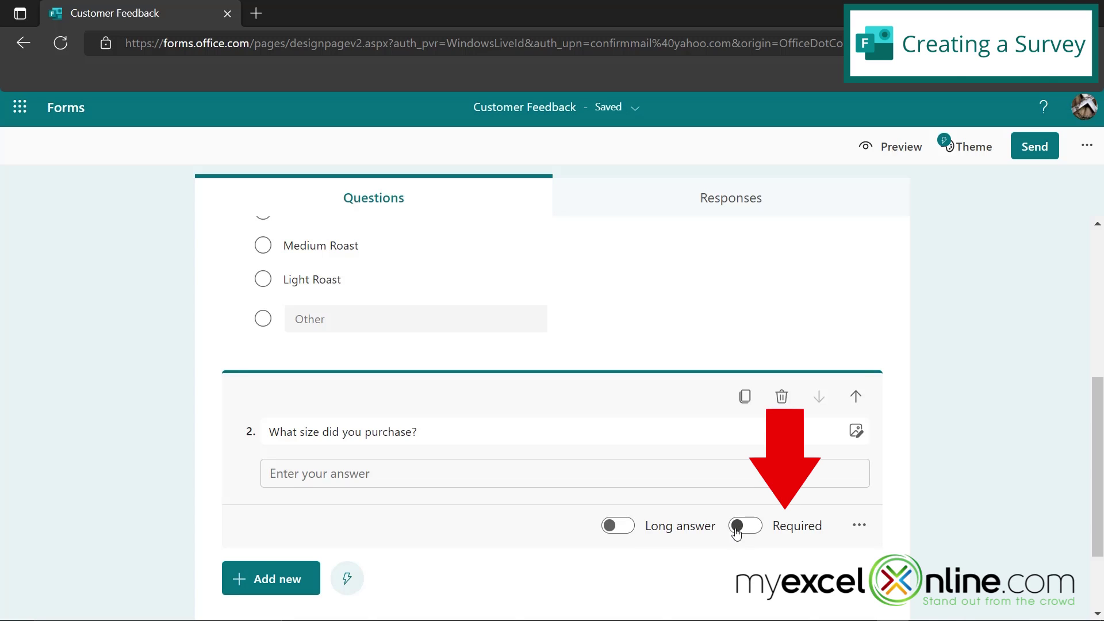
scroll(604, 500, "down", 2)
Add rating question 'What score would you give us overall?' with 5 levels and star symbols
left_click(274, 474)
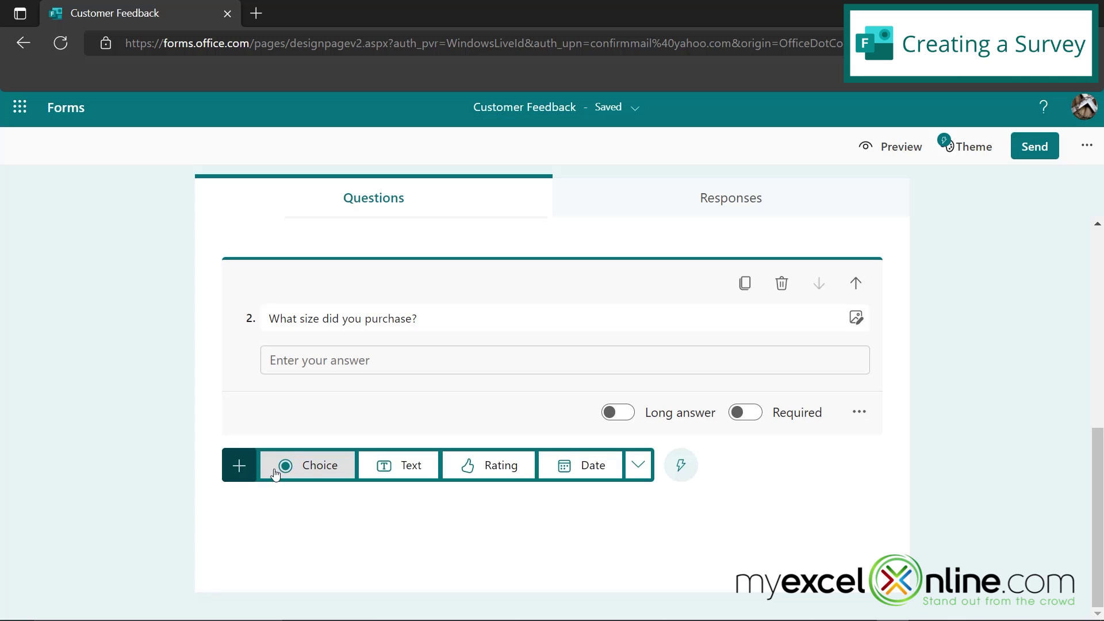
left_click(489, 469)
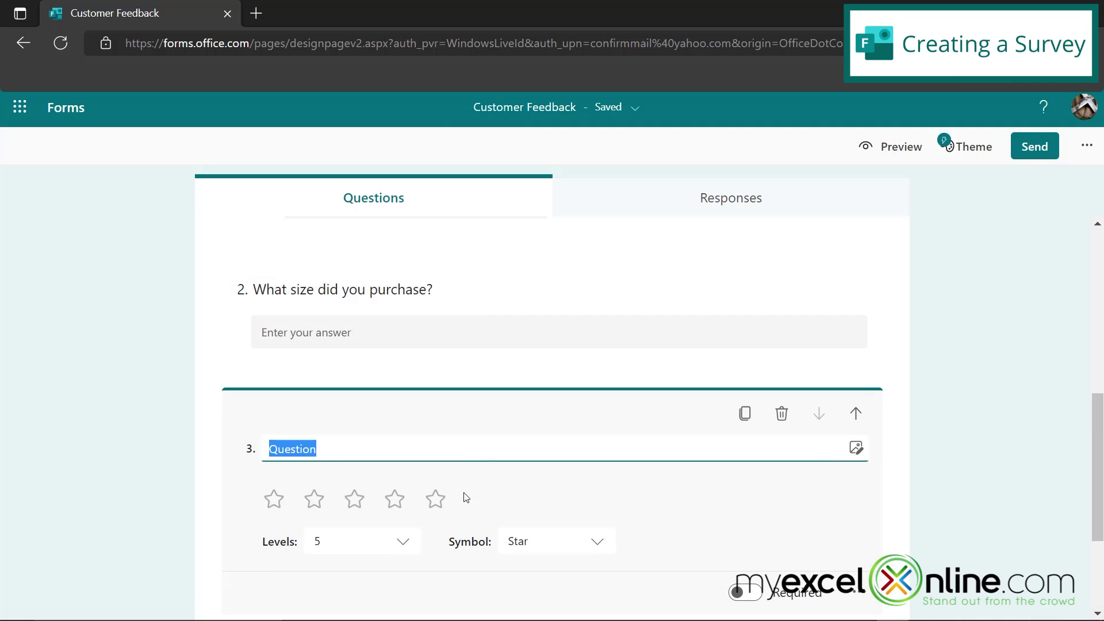
type("What score would you give us overall?")
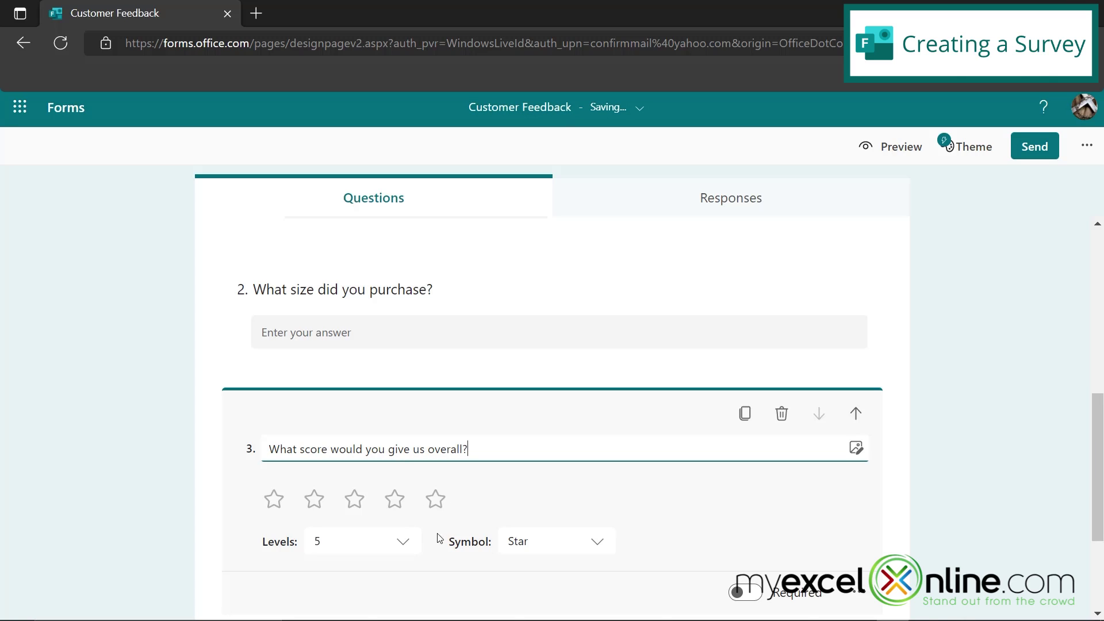
left_click(405, 544)
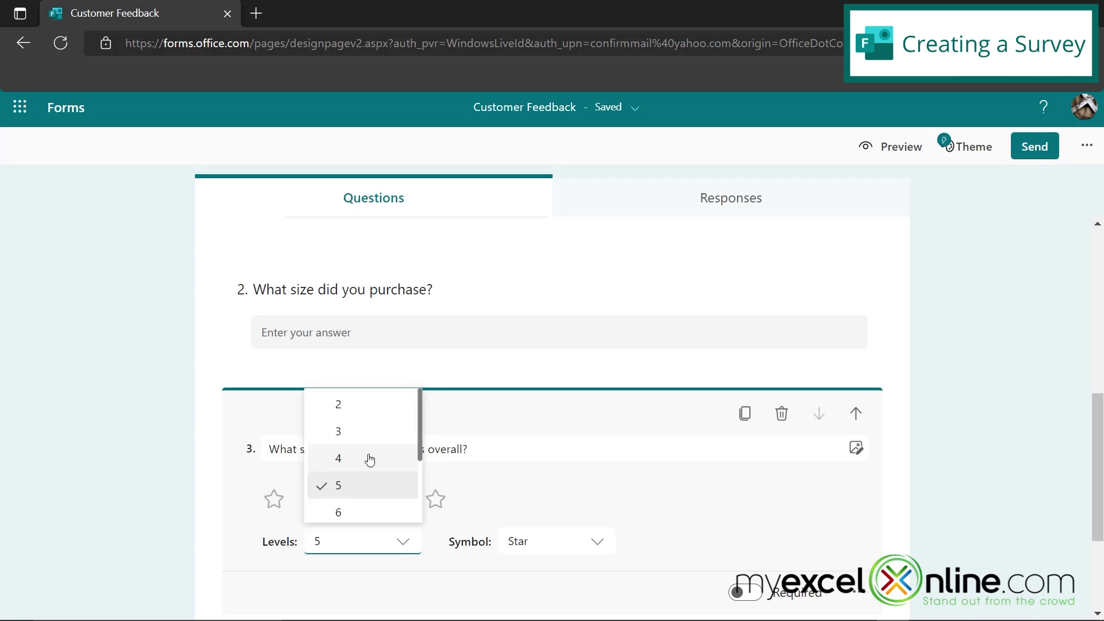
scroll(362, 435, "down", 3)
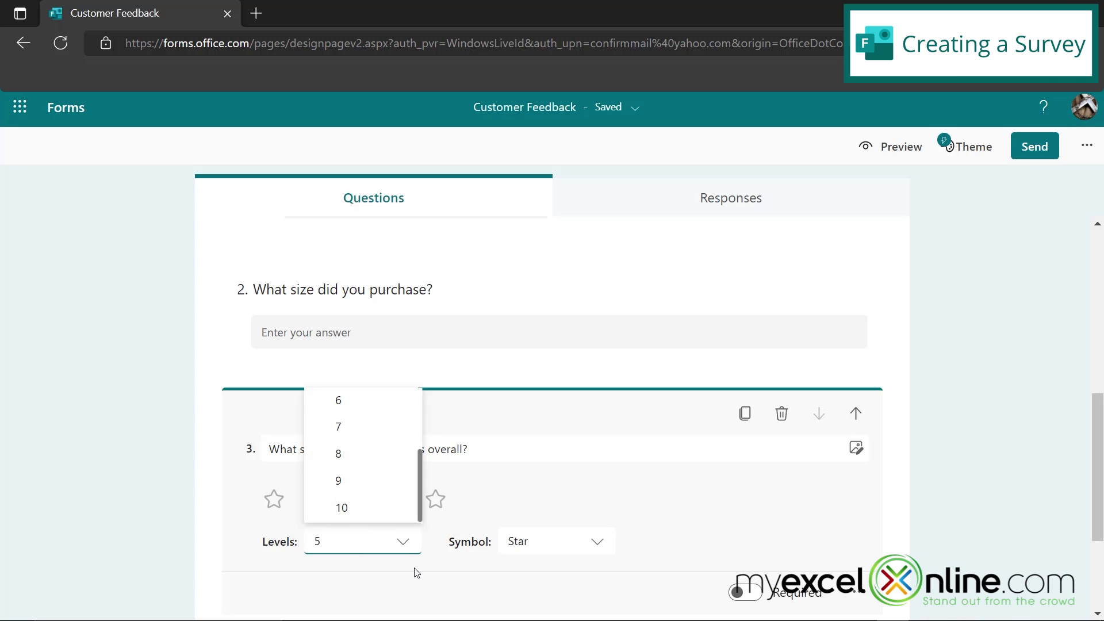
left_click(600, 545)
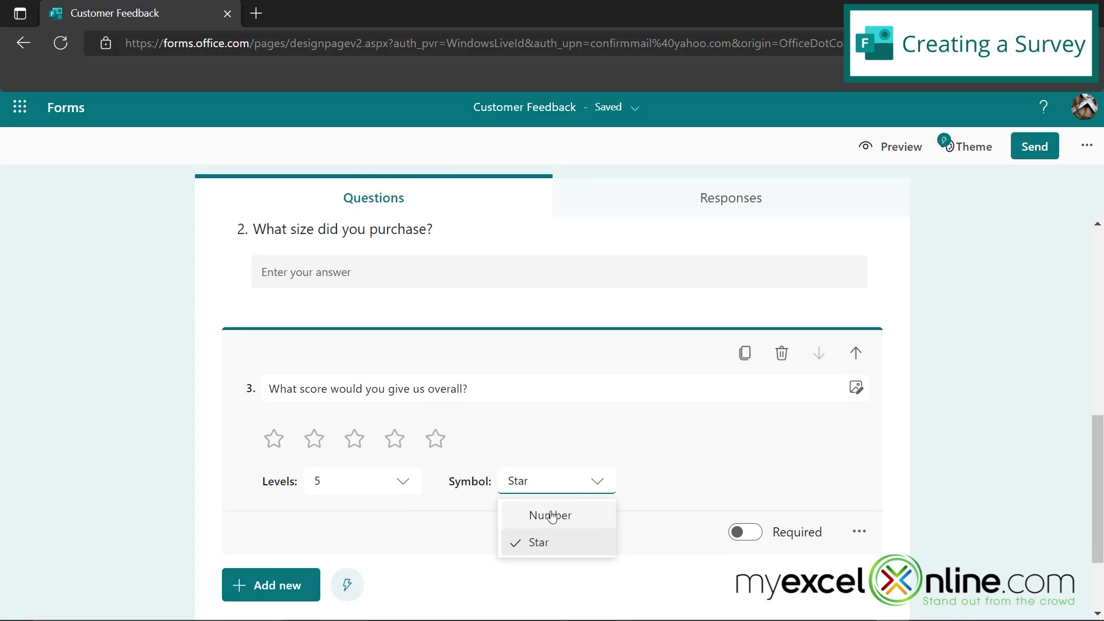
left_click(552, 516)
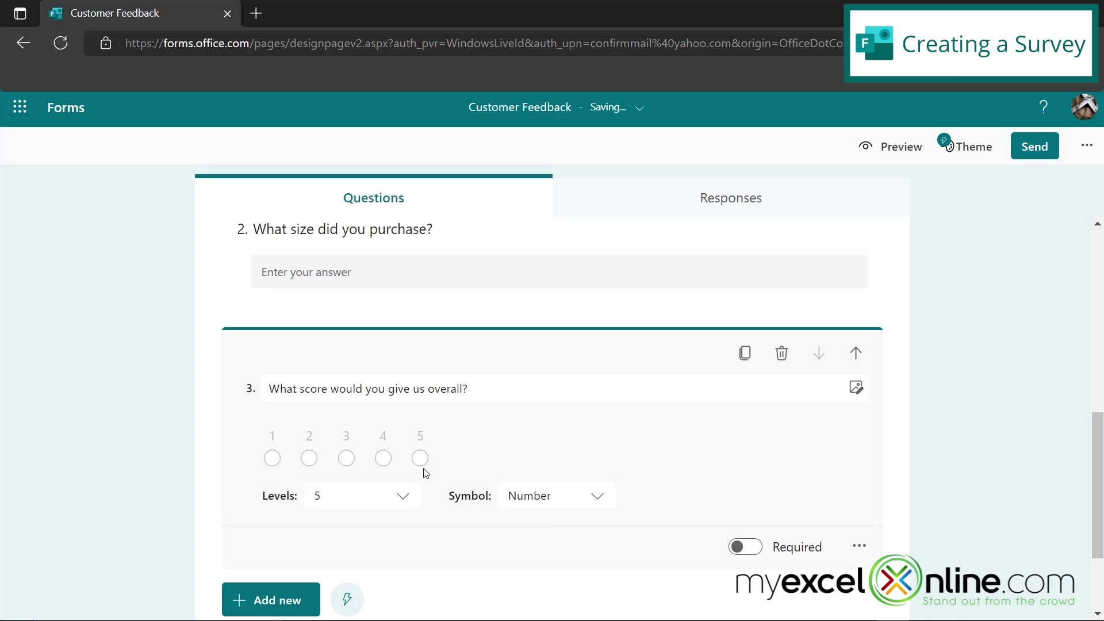
left_click(593, 495)
left_click(553, 556)
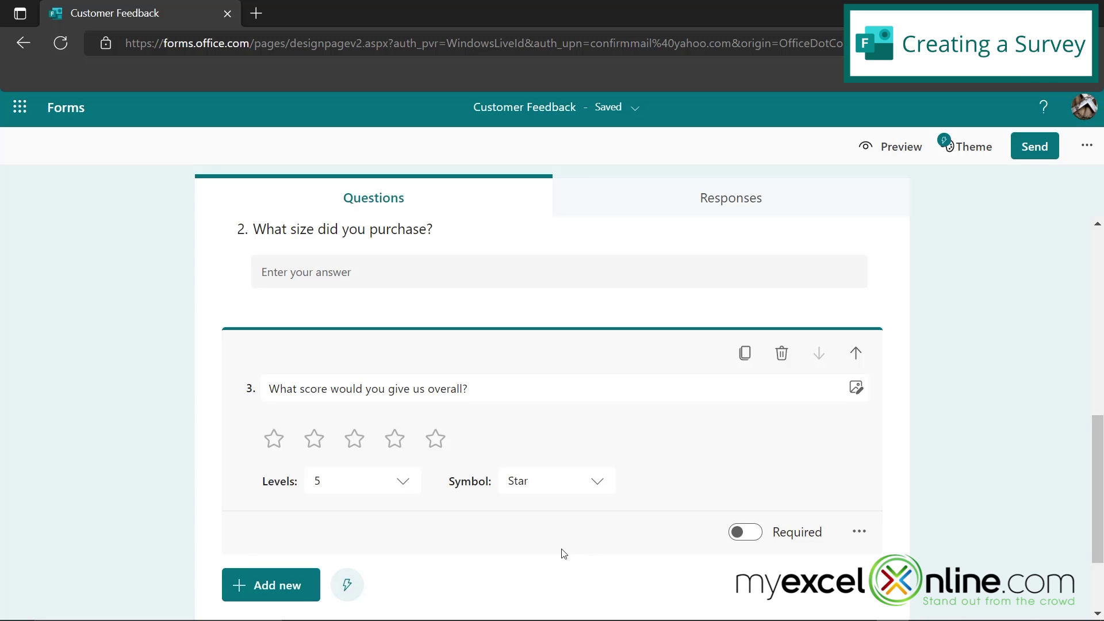
scroll(303, 521, "down", 2)
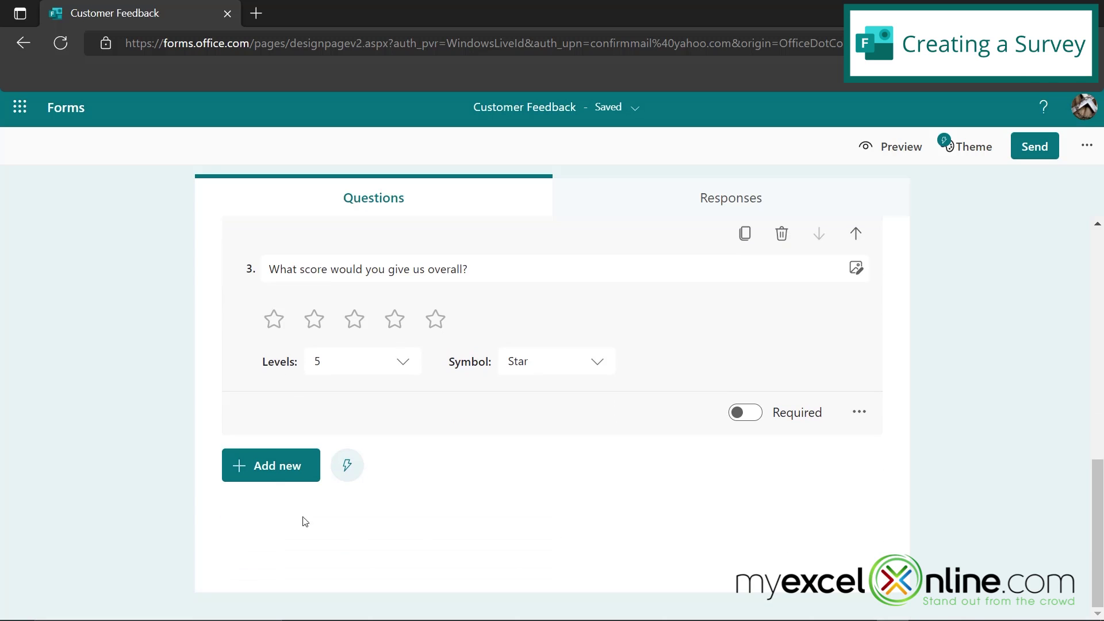
Insert a date question titled 'What date did you visit?'
left_click(275, 470)
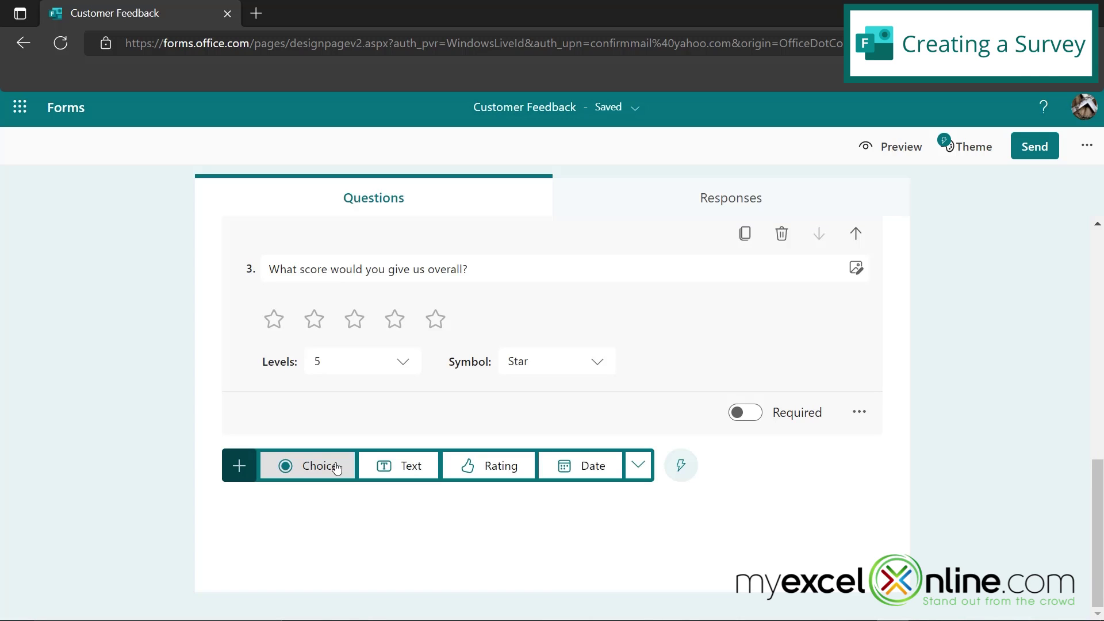
left_click(595, 472)
type("What date did you visit?")
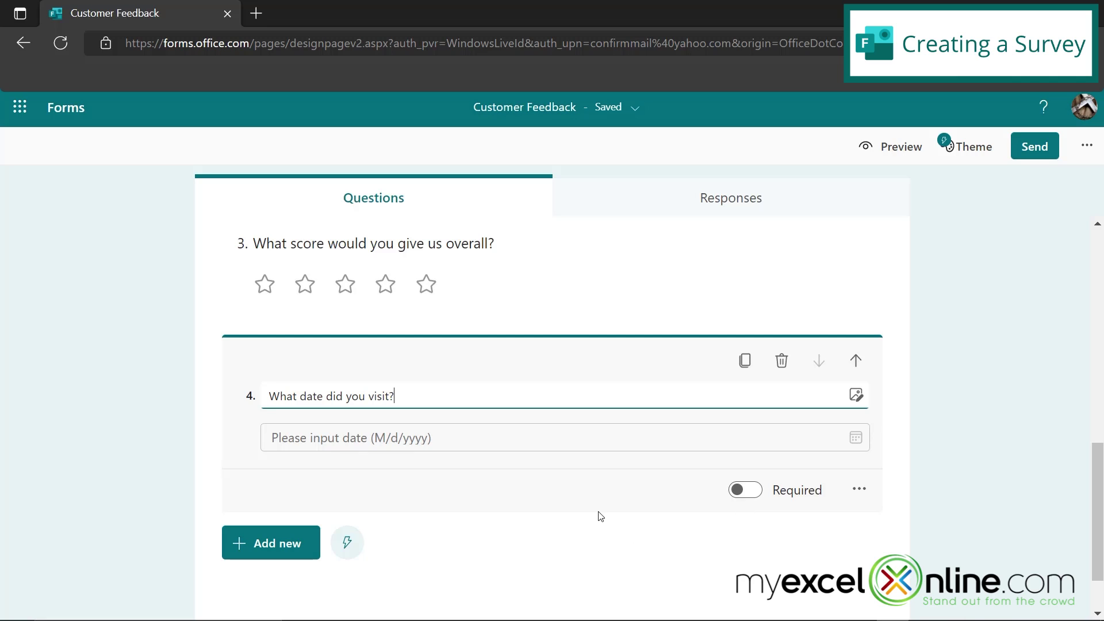
scroll(601, 517, "down", 1)
Add a Net Promoter Score question on recommending us to a friend or colleague, reviewing its scale labels
left_click(255, 486)
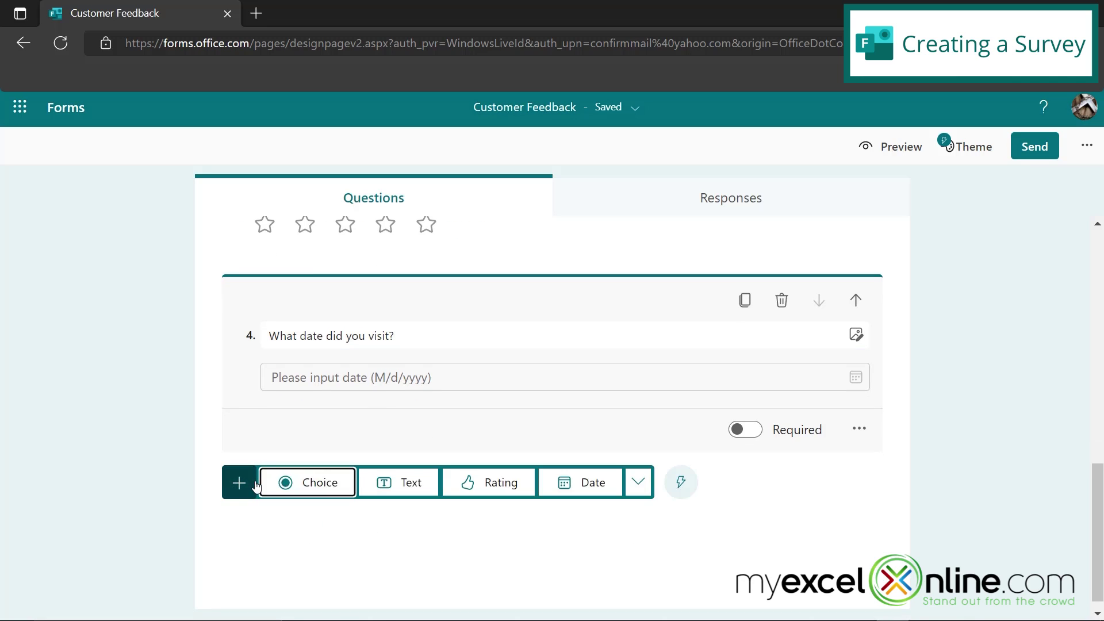
left_click(638, 484)
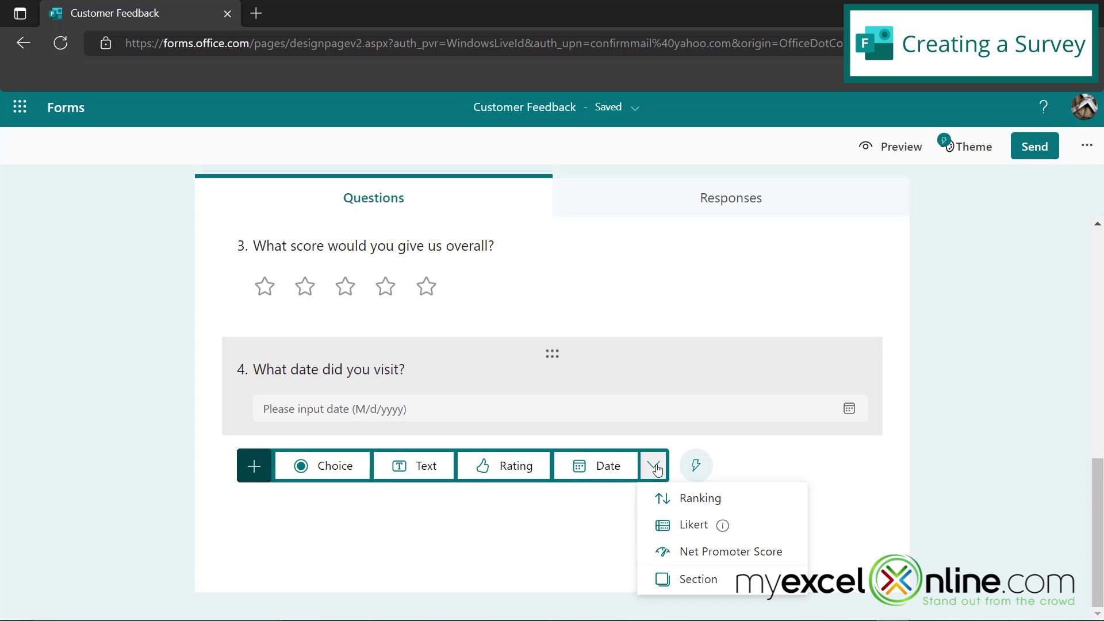
left_click(698, 554)
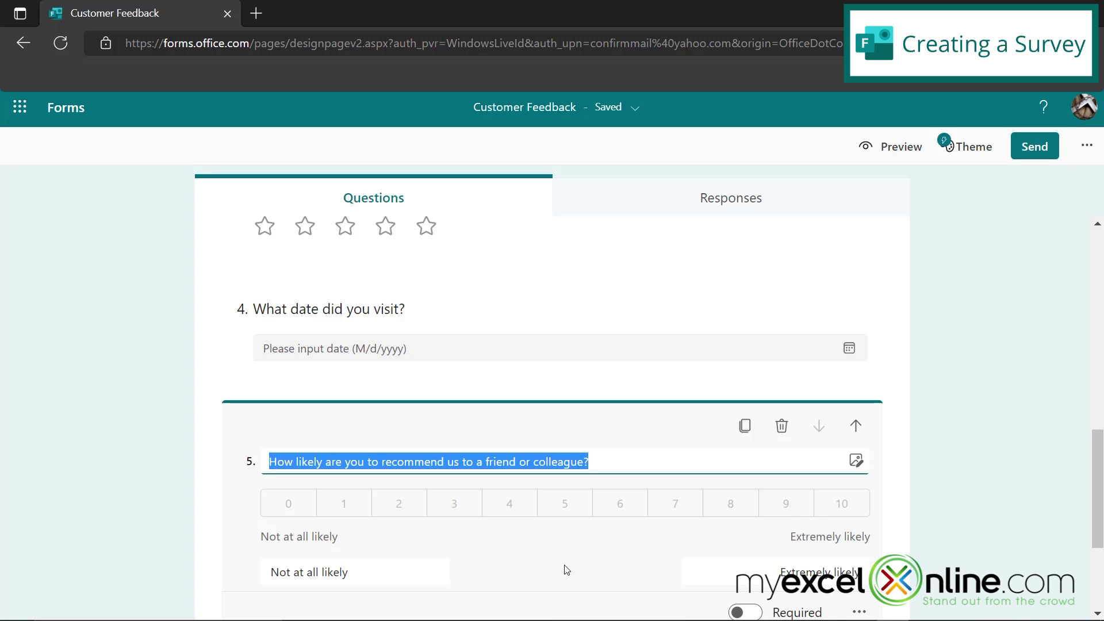
scroll(565, 570, "down", 3)
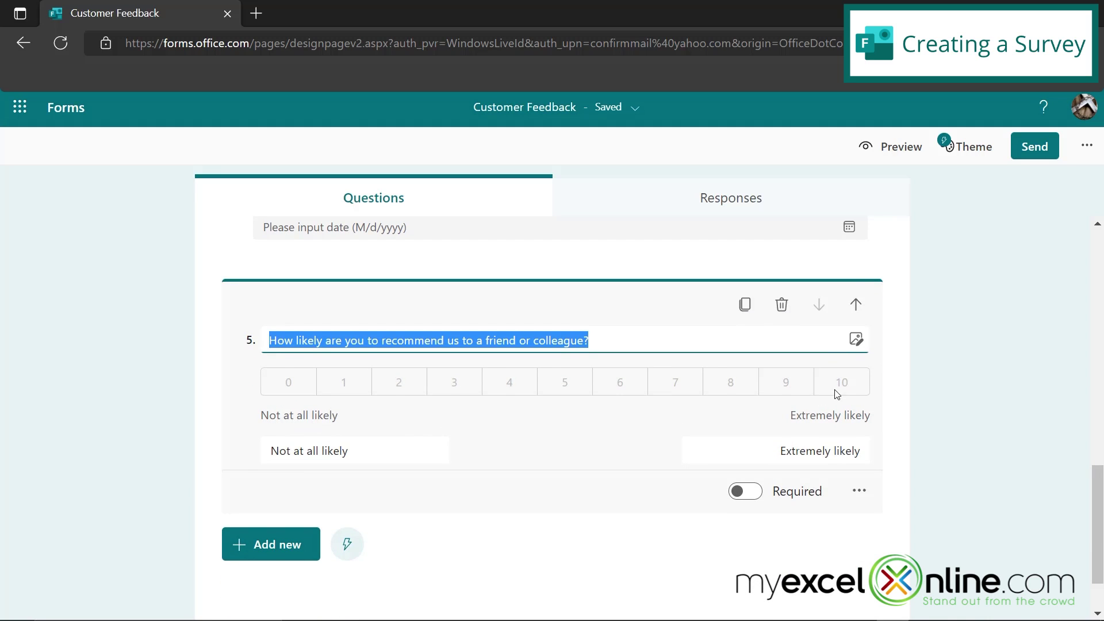
left_click(353, 450)
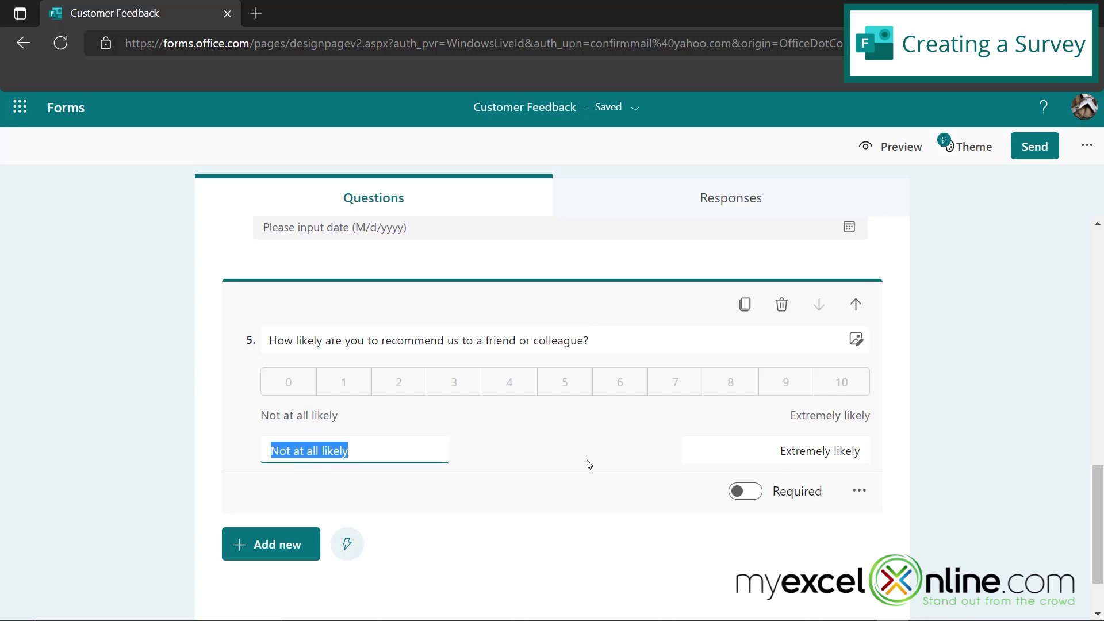
left_click(758, 460)
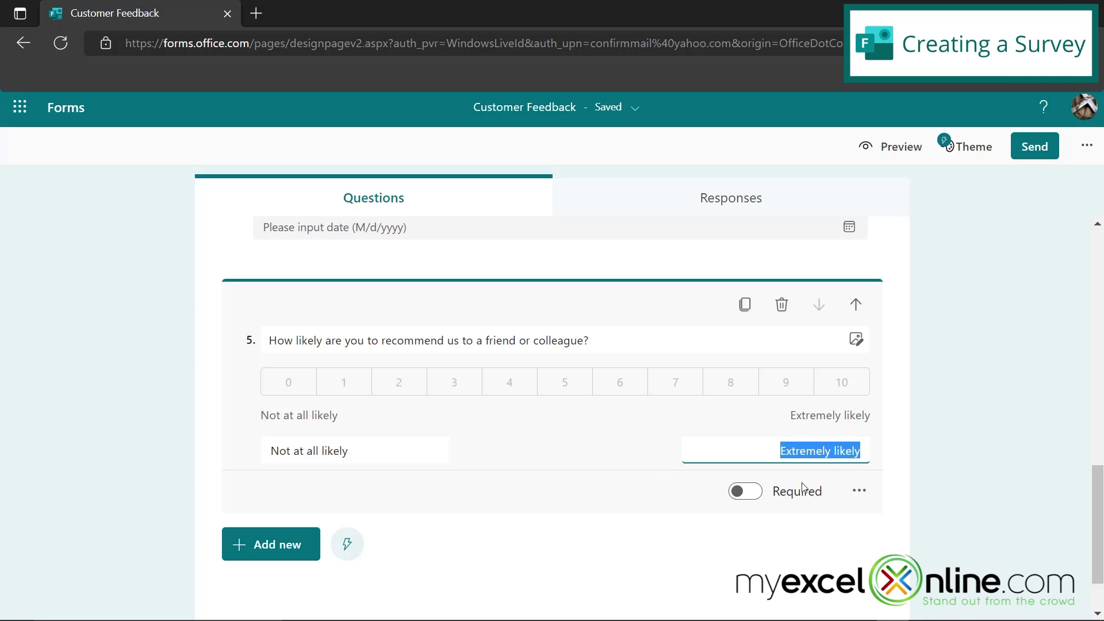
left_click(406, 543)
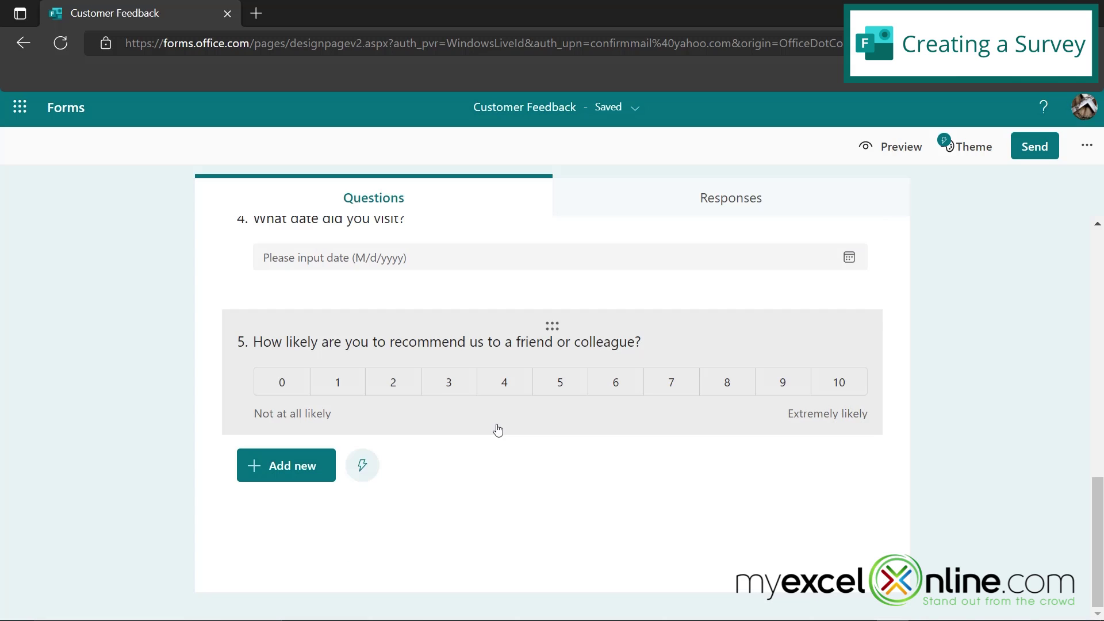
left_click(363, 474)
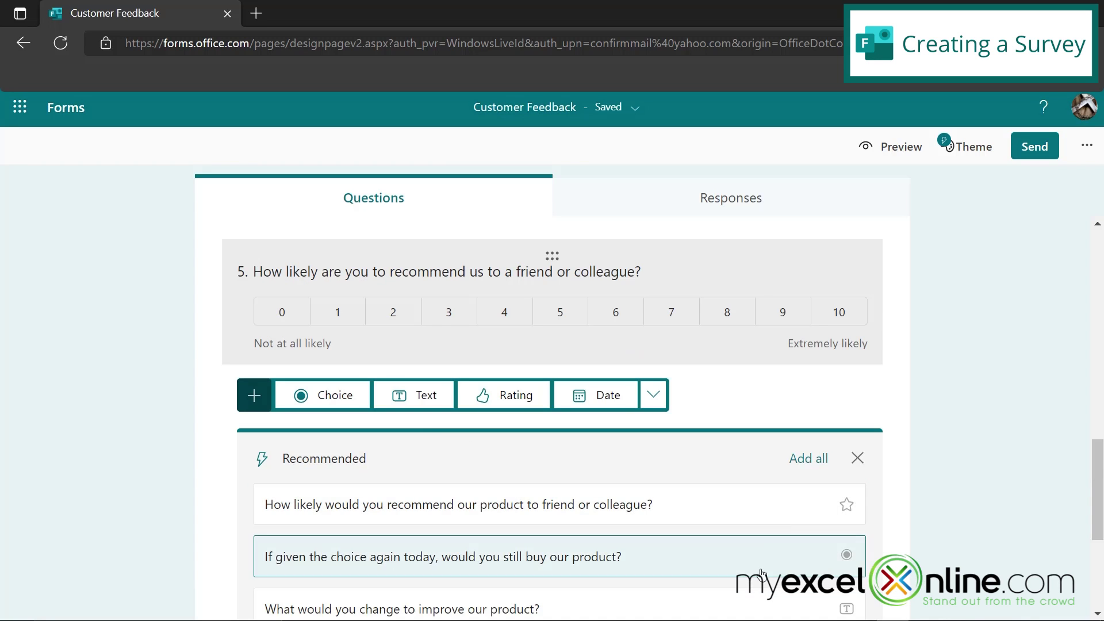
scroll(774, 573, "down", 2)
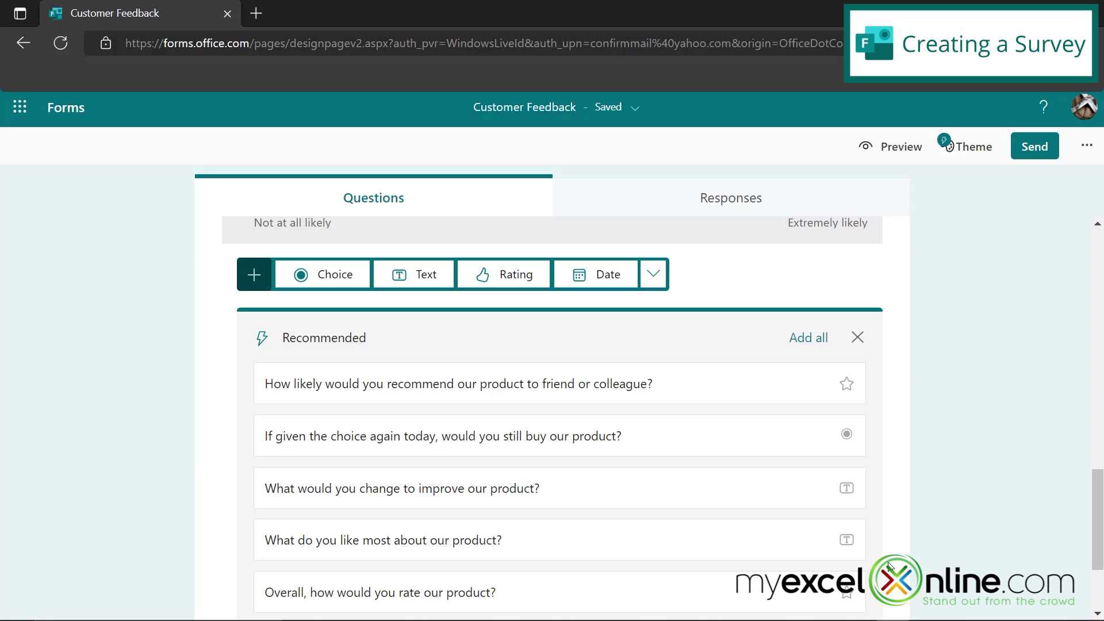
scroll(894, 446, "down", 1)
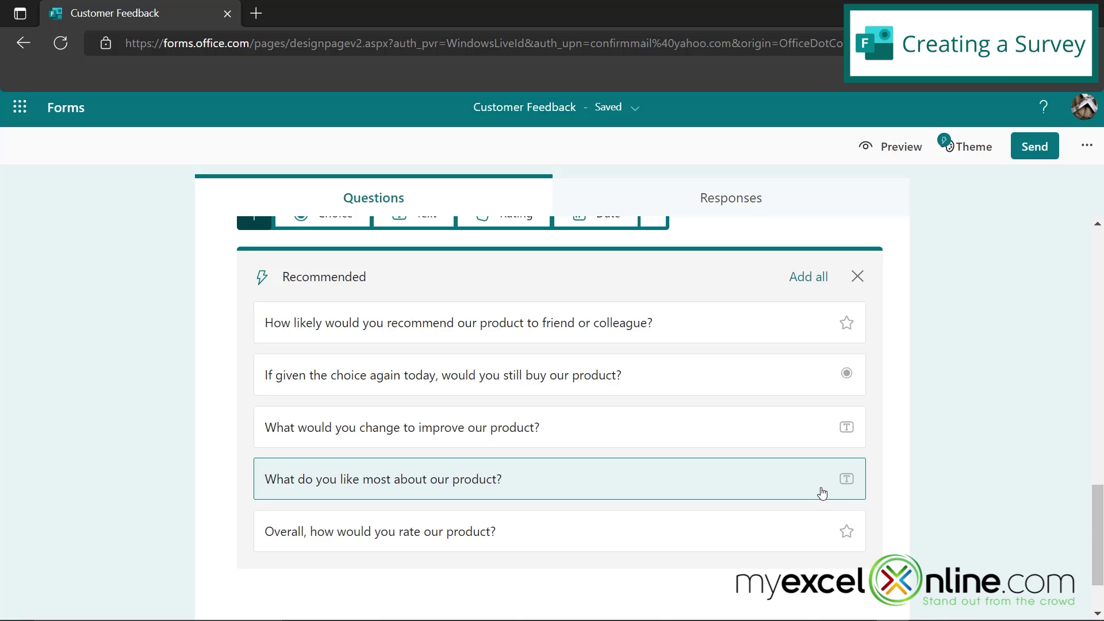
left_click(858, 276)
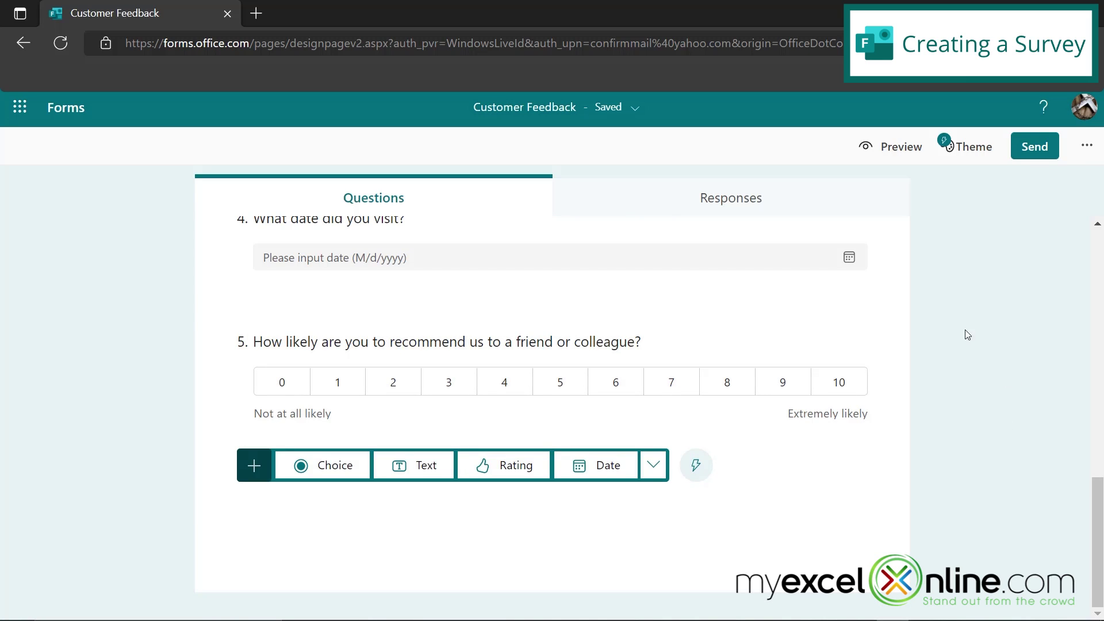
Apply the purple radiating-lines background from the Theme pane and close it
left_click(971, 151)
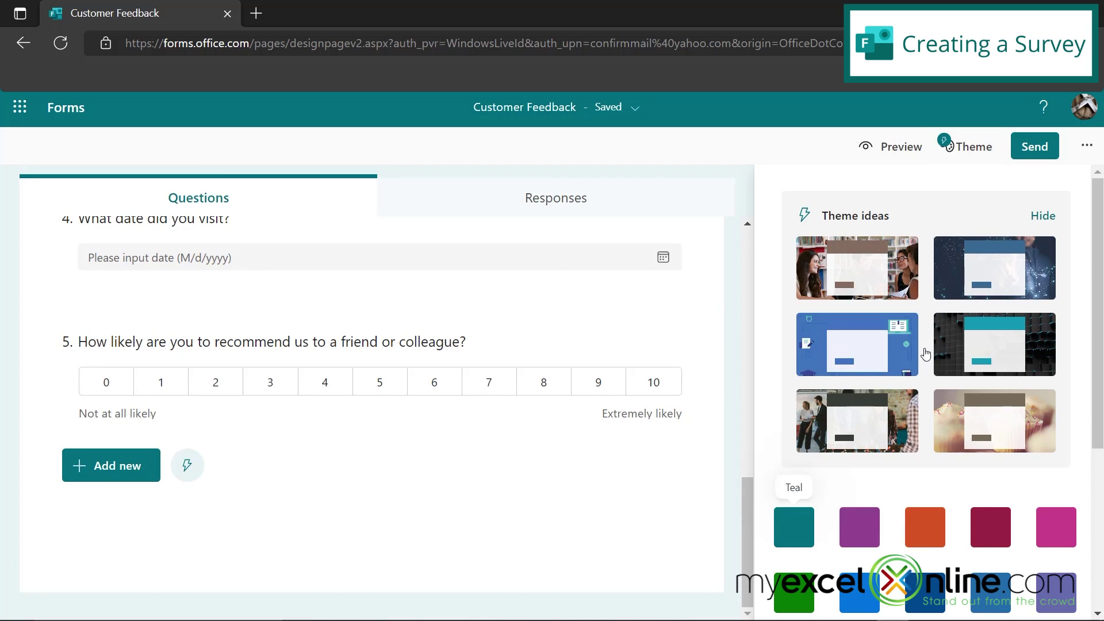
scroll(926, 352, "down", 2)
scroll(926, 352, "down", 1)
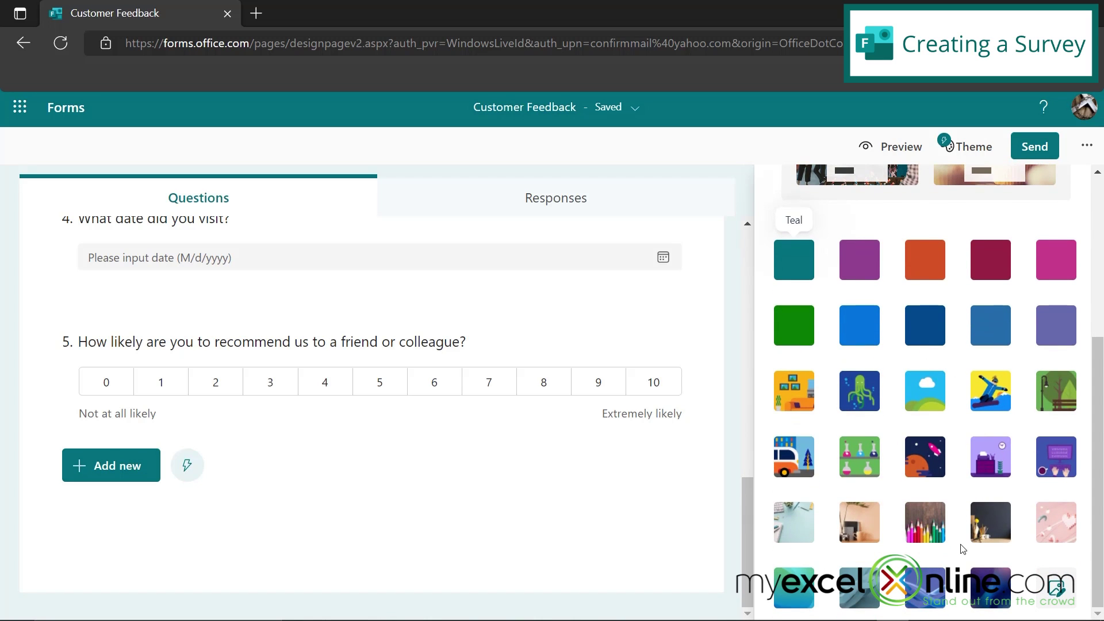
left_click(990, 587)
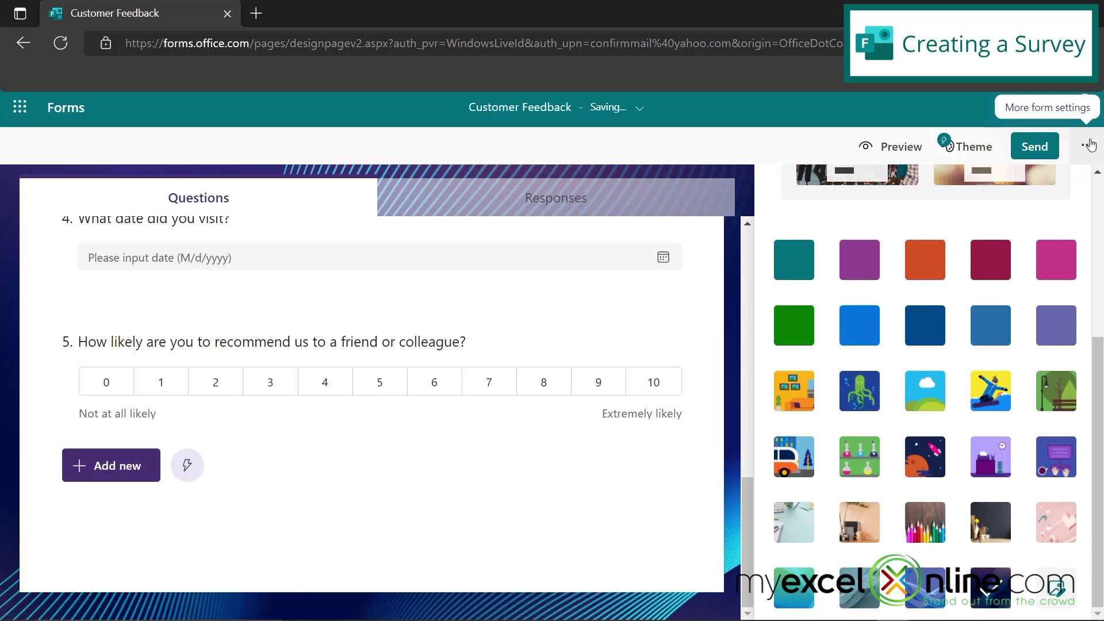
left_click(968, 147)
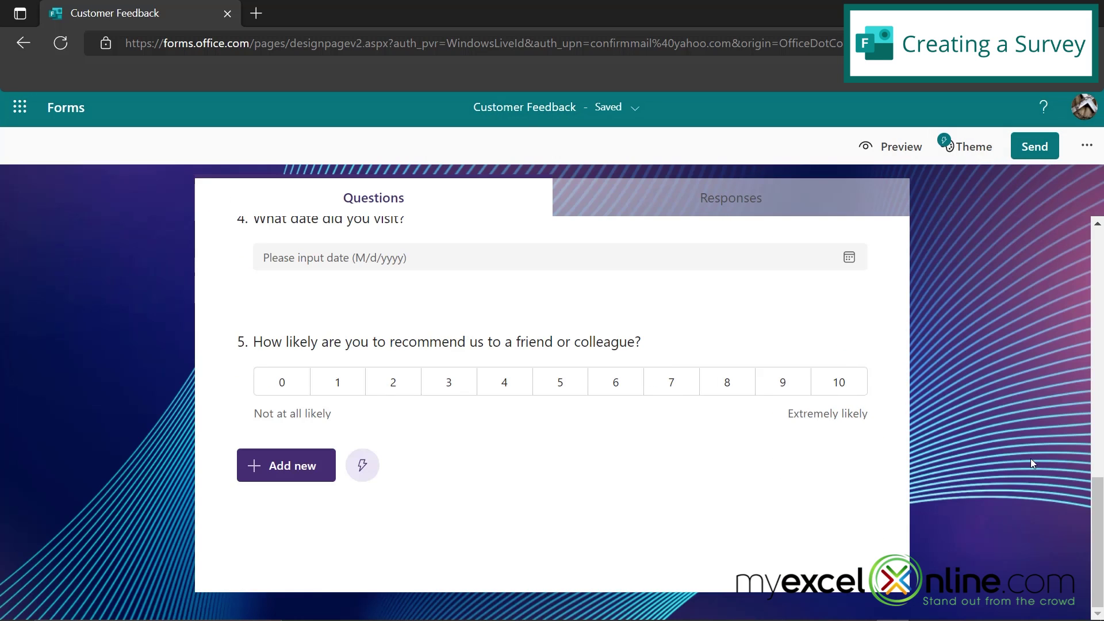
scroll(1005, 461, "up", 3)
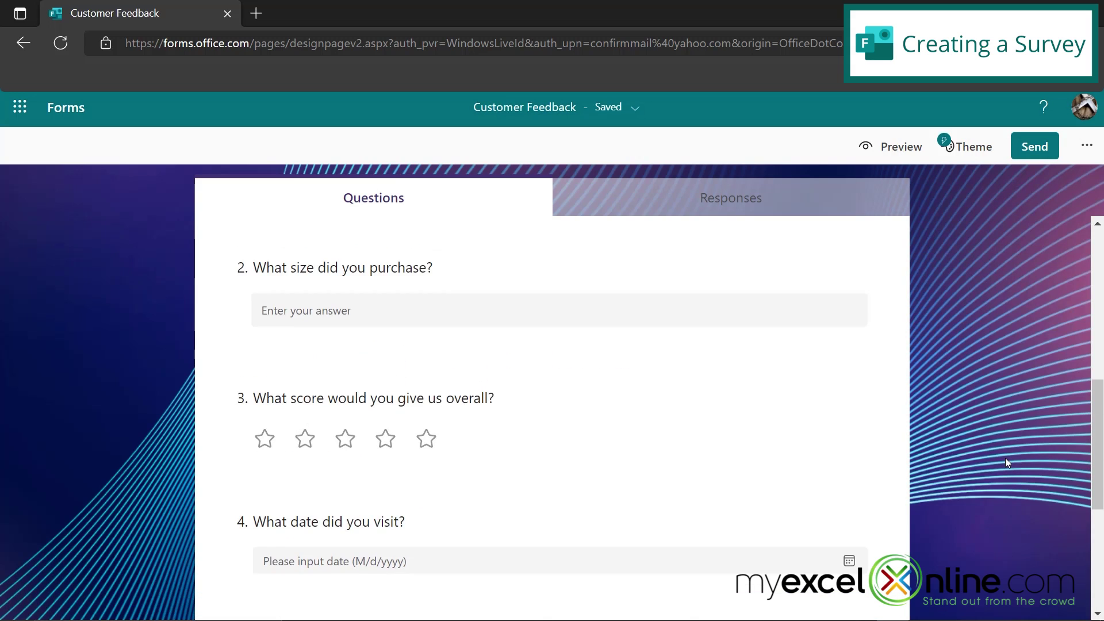
scroll(1005, 458, "up", 4)
scroll(1005, 459, "up", 2)
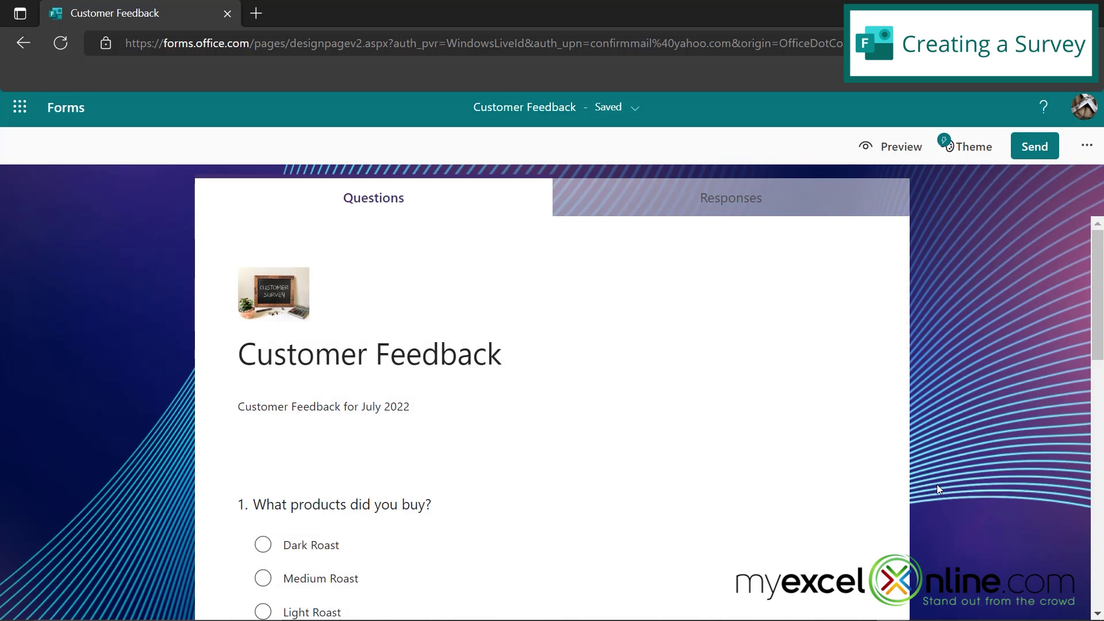
Open the Send options and review the form's link, QR code and embed code
left_click(1038, 144)
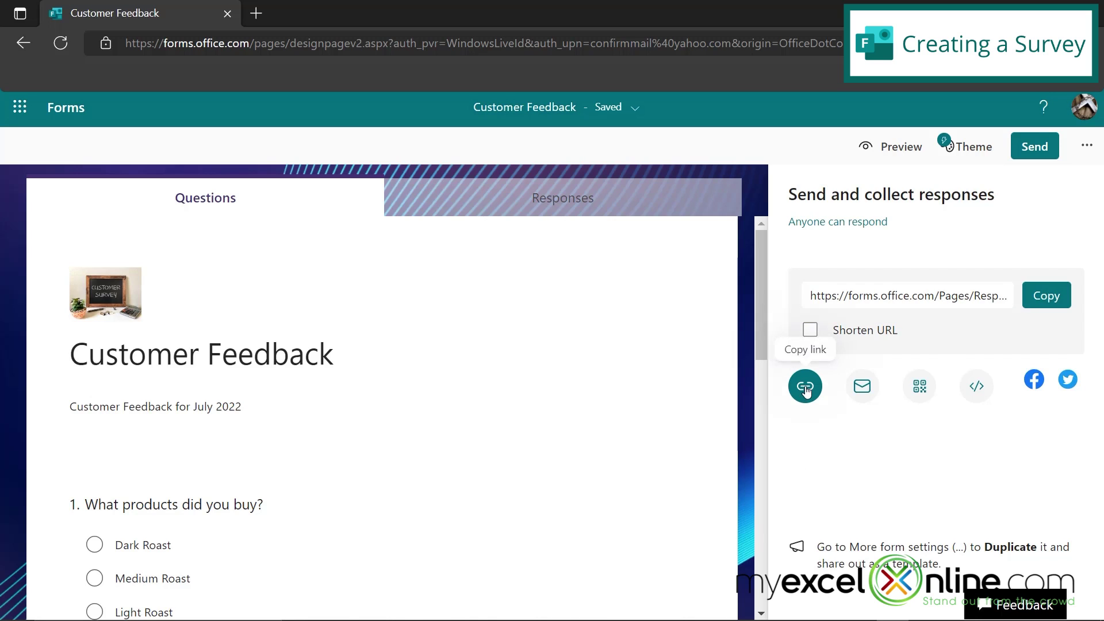
left_click(919, 388)
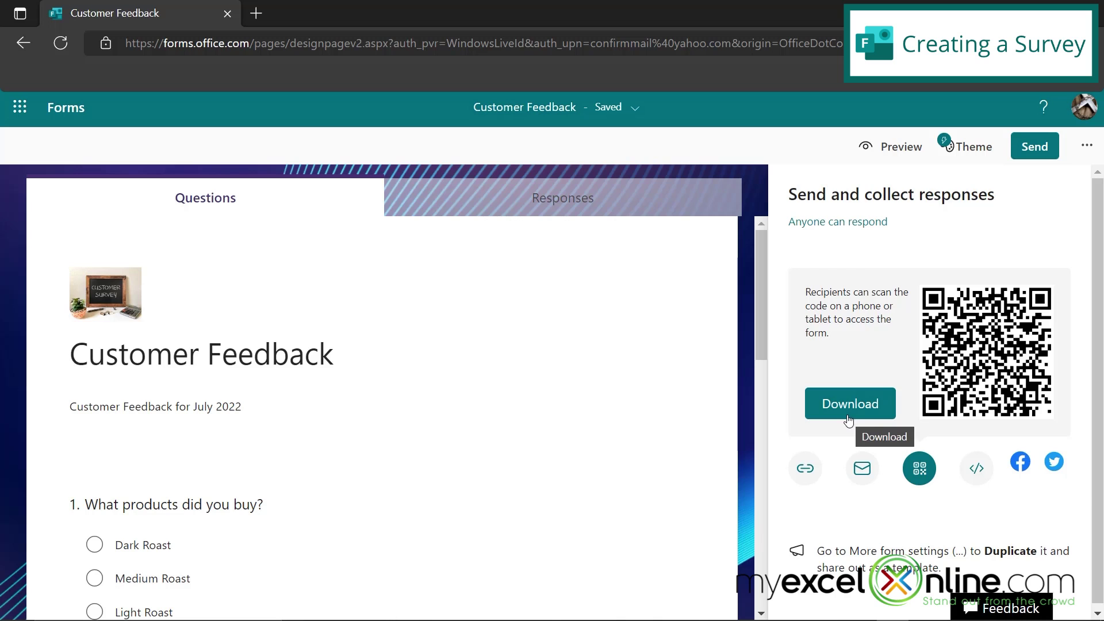
left_click(978, 475)
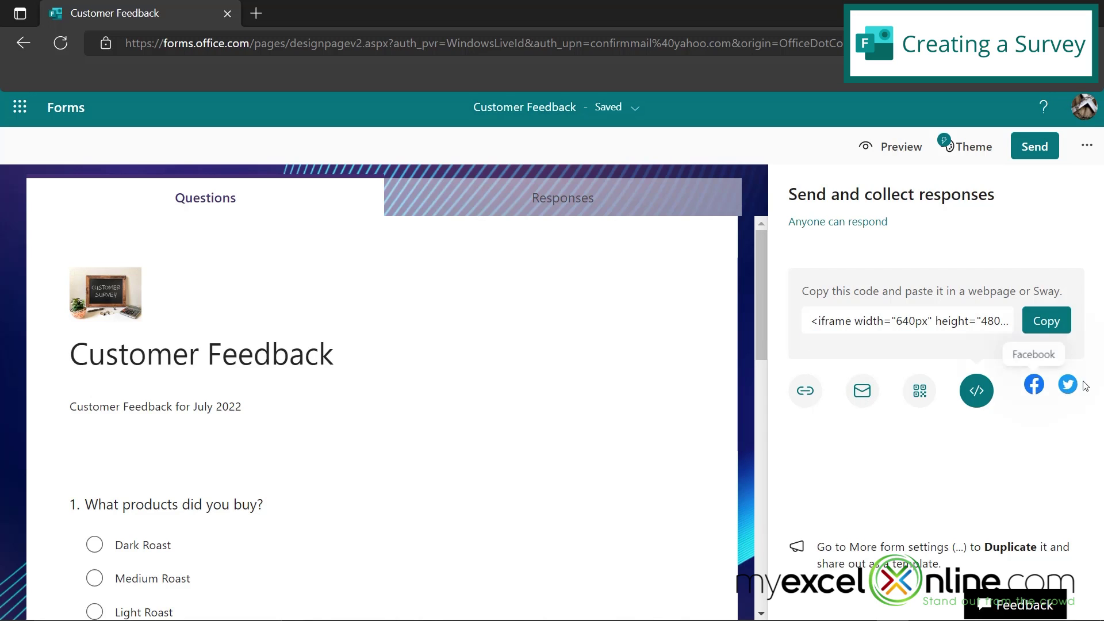
Email the Customer Feedback form link to the recipient from Mail for Windows
left_click(863, 392)
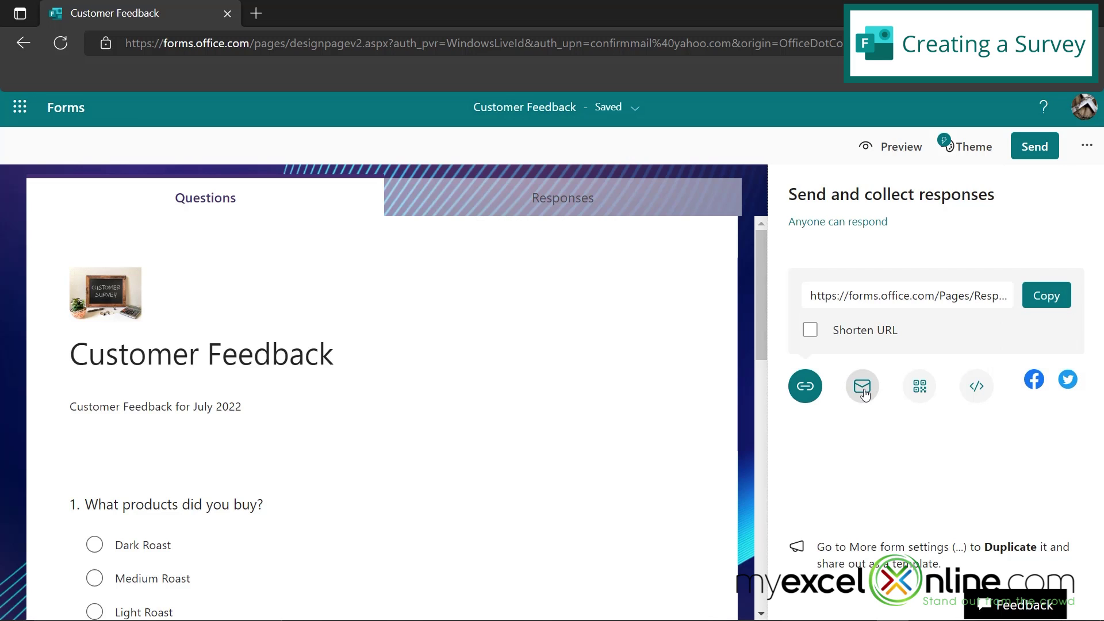
left_click(863, 393)
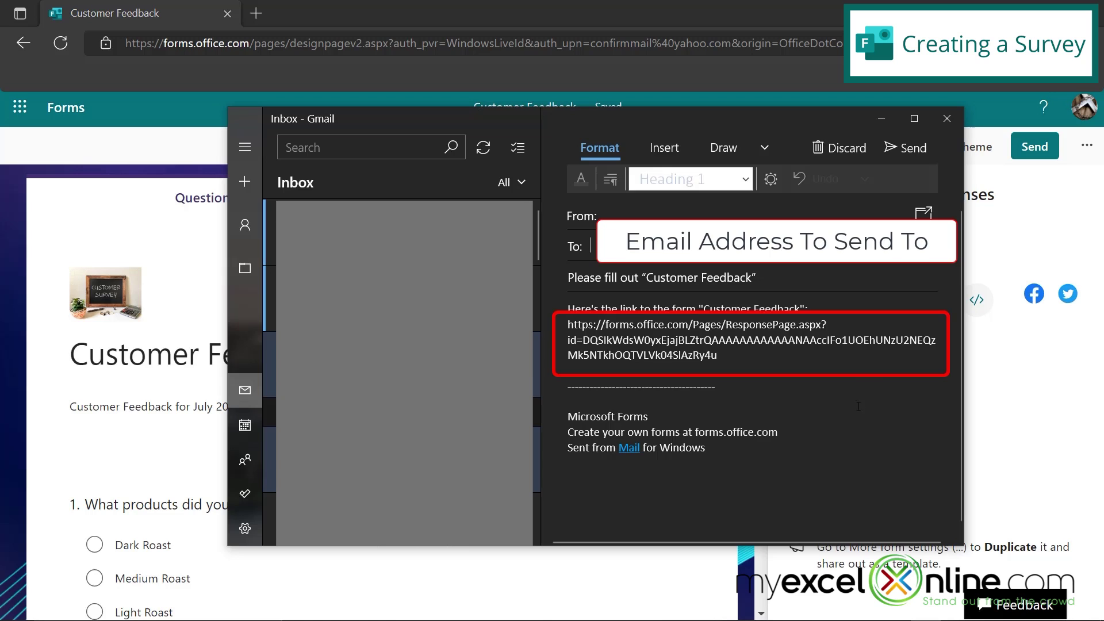
type("s")
left_click(910, 150)
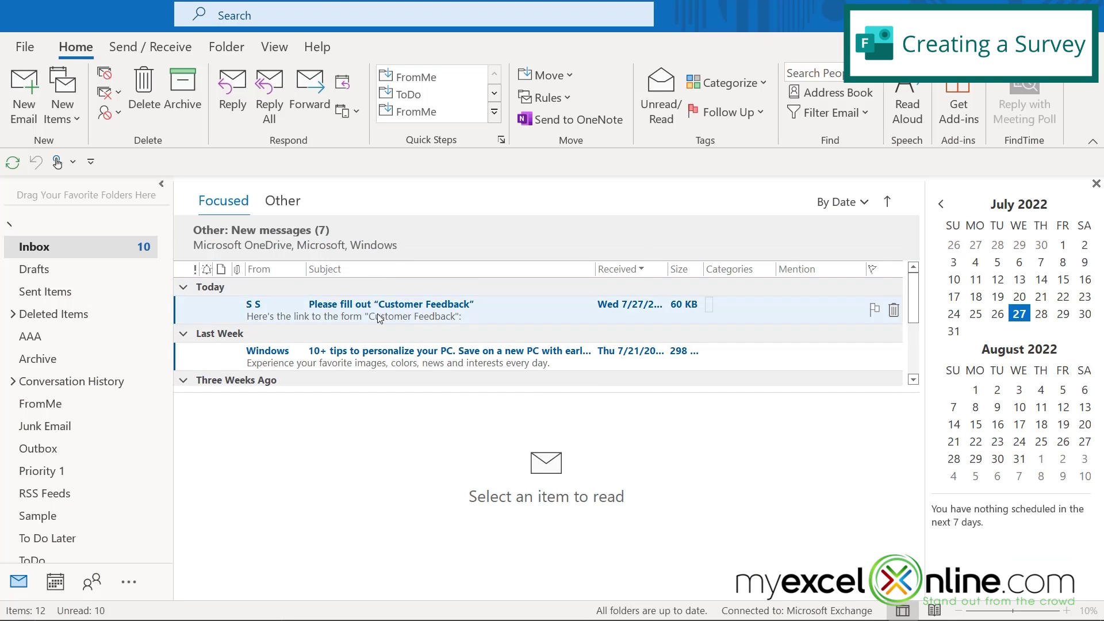
Open the 'Please fill out Customer Feedback' email in Outlook and follow its forms.office.com link
left_click(377, 318)
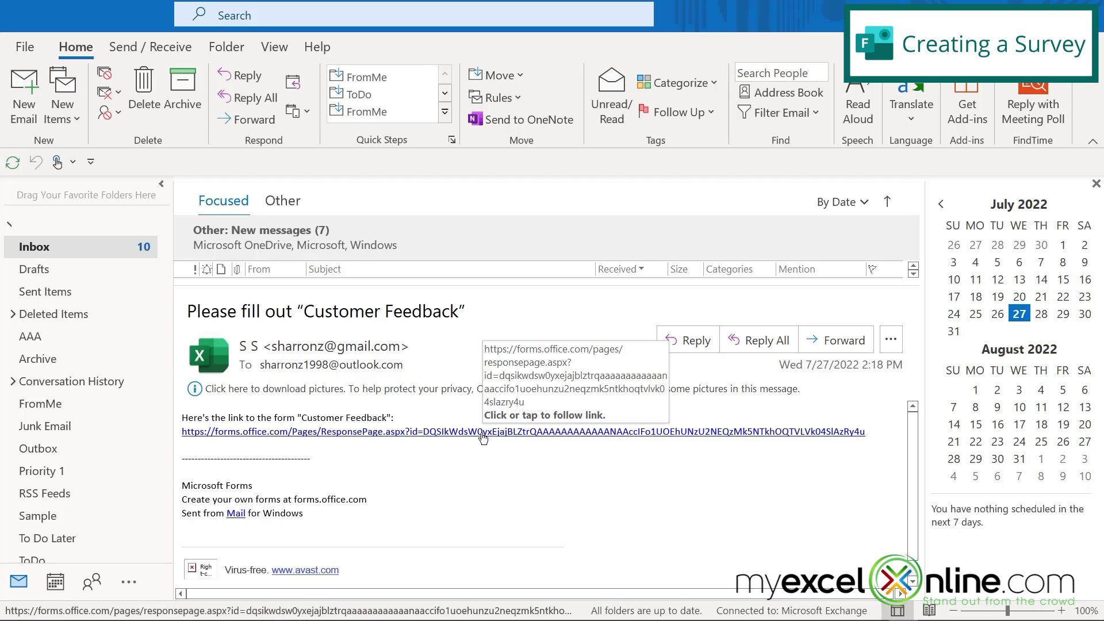
left_click(483, 438)
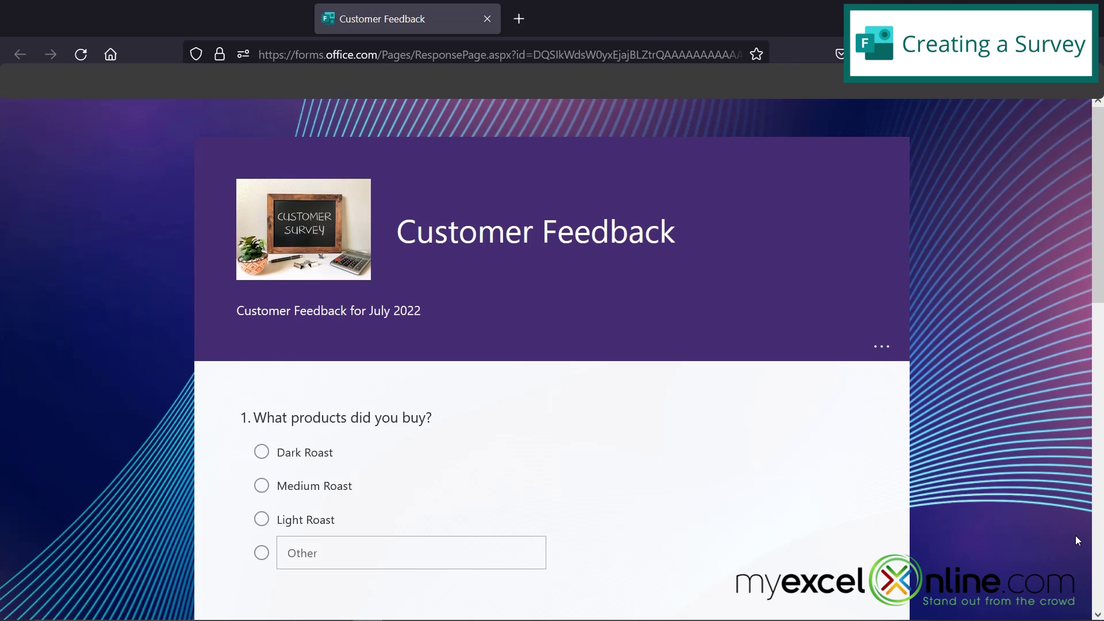
scroll(1076, 536, "down", 3)
scroll(1076, 536, "down", 3)
scroll(1076, 535, "down", 3)
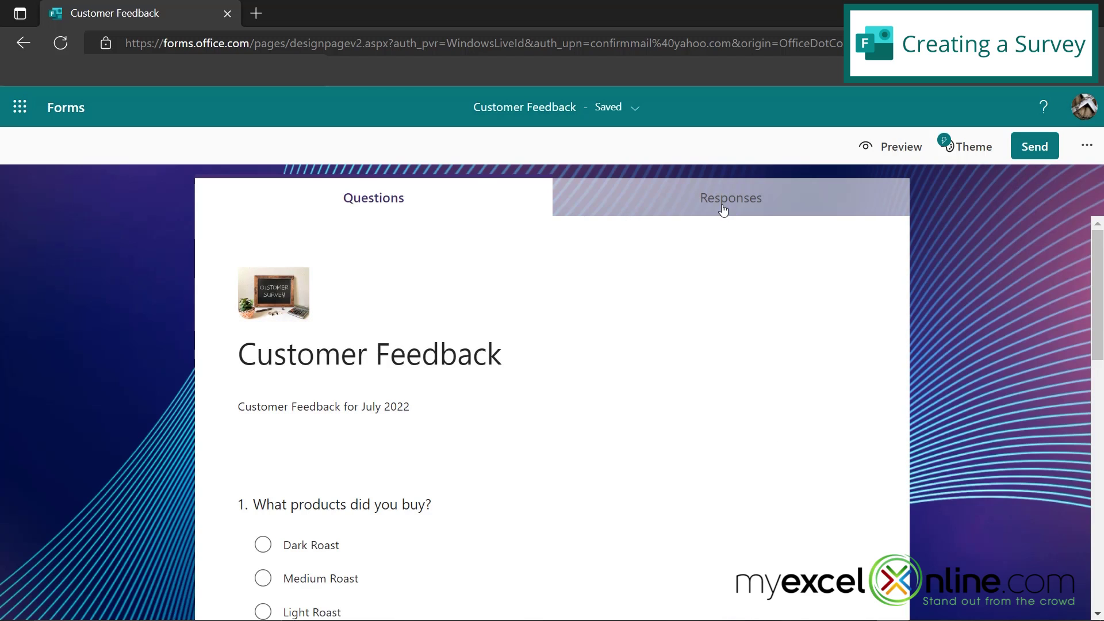
Confirm the Responses tab shows 0 responses, then reopen the survey from the emailed link
left_click(723, 210)
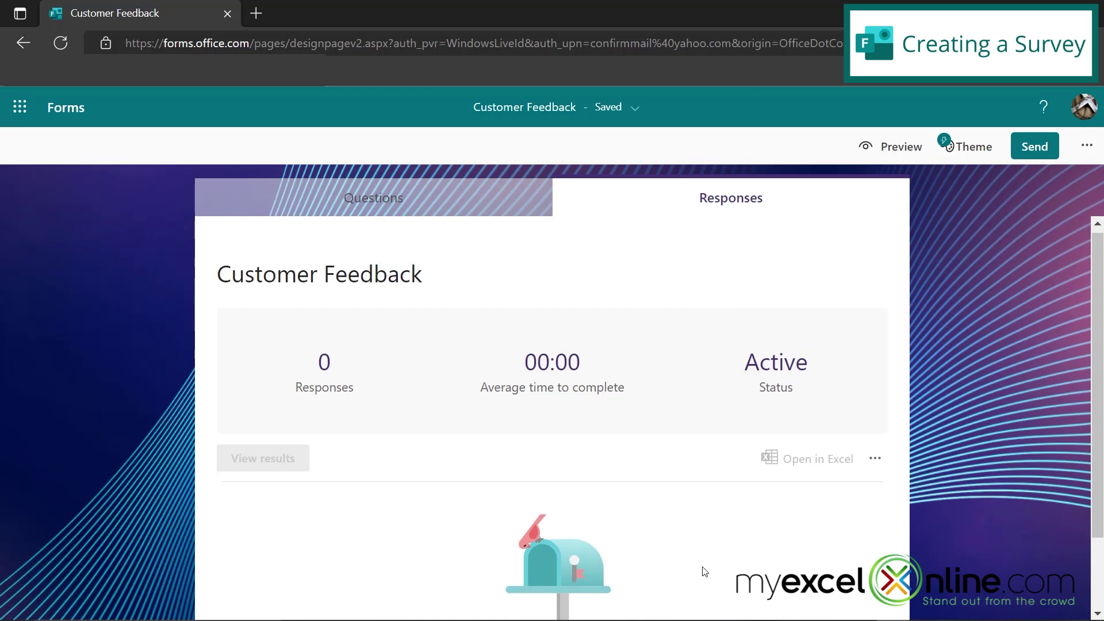
scroll(703, 572, "down", 1)
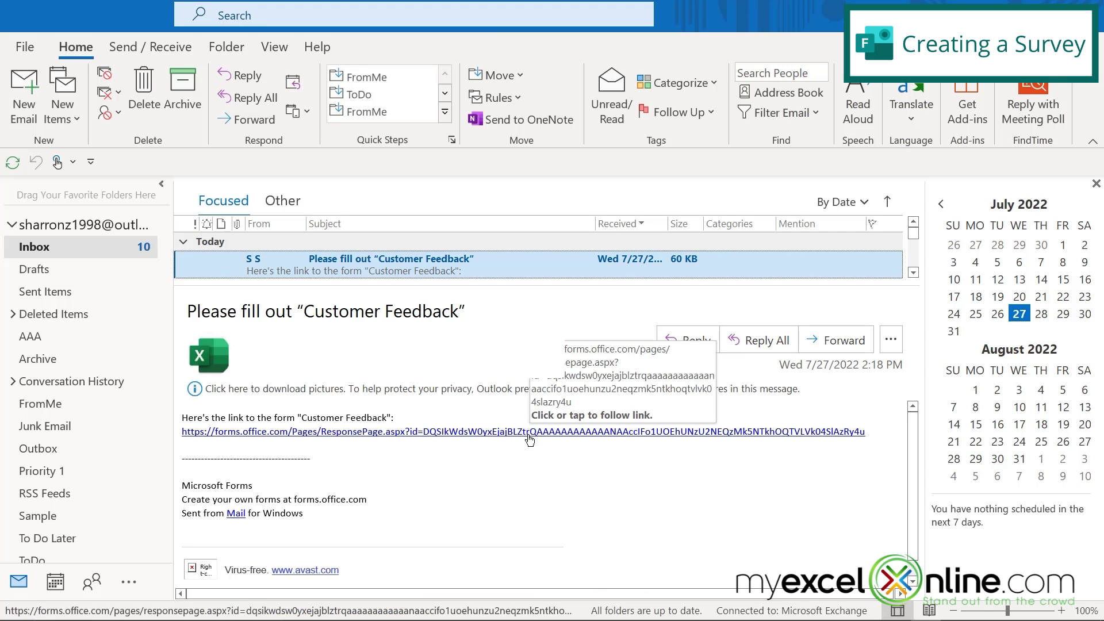
left_click(527, 433)
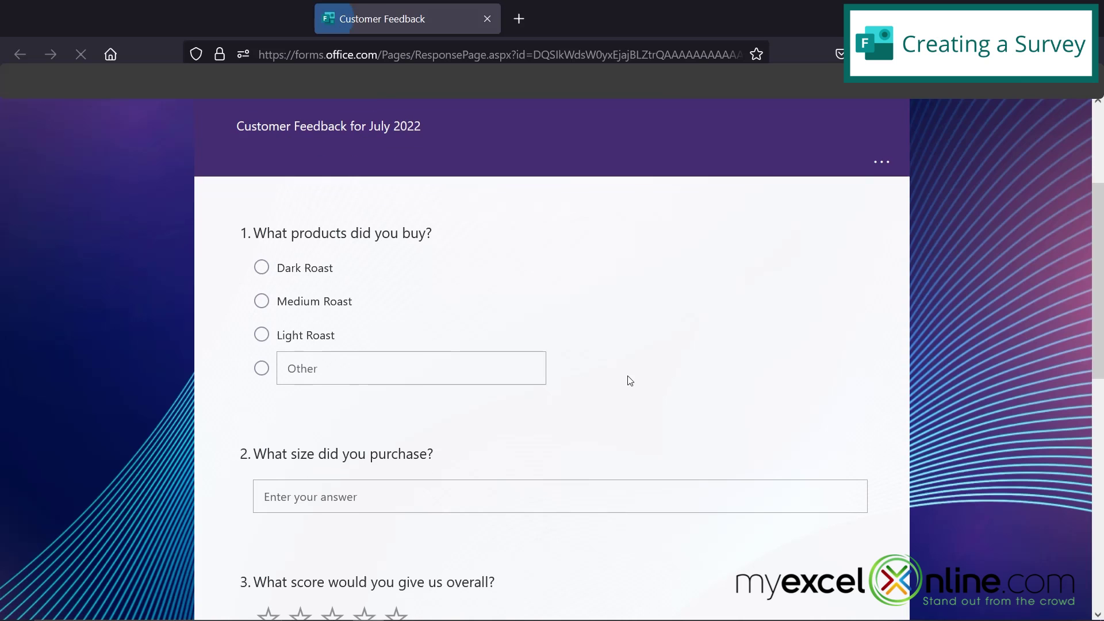
Submit answers: Dark Roast, 12 oz, five stars, visit date 7/27/2022, recommend score 10
left_click(328, 276)
scroll(606, 390, "down", 2)
left_click(295, 309)
type("12 oz")
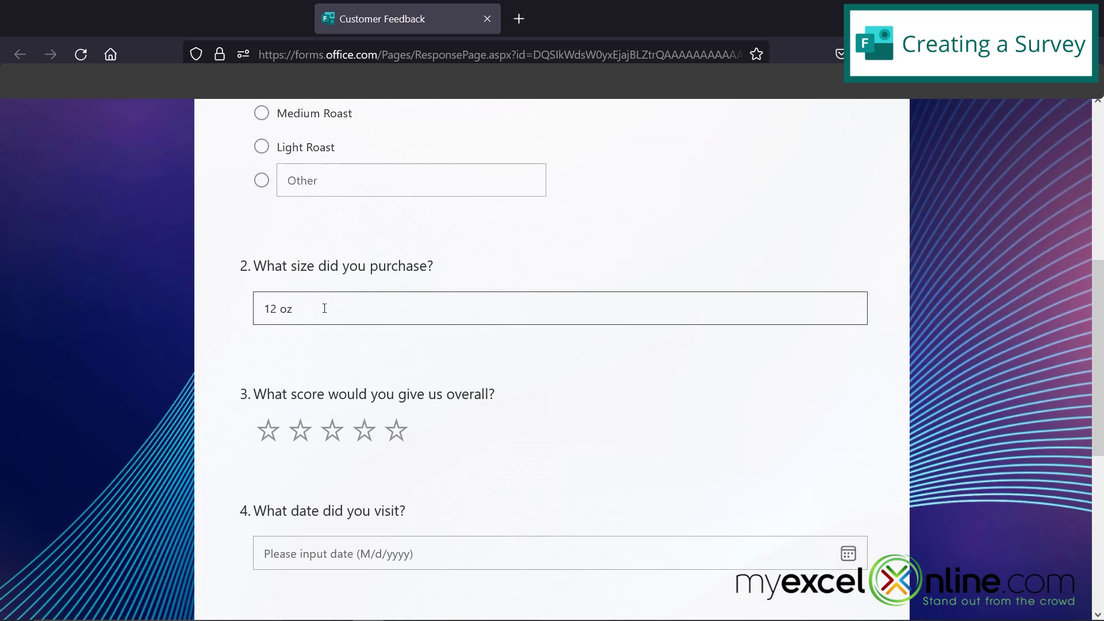
left_click(394, 431)
scroll(480, 445, "down", 3)
left_click(401, 274)
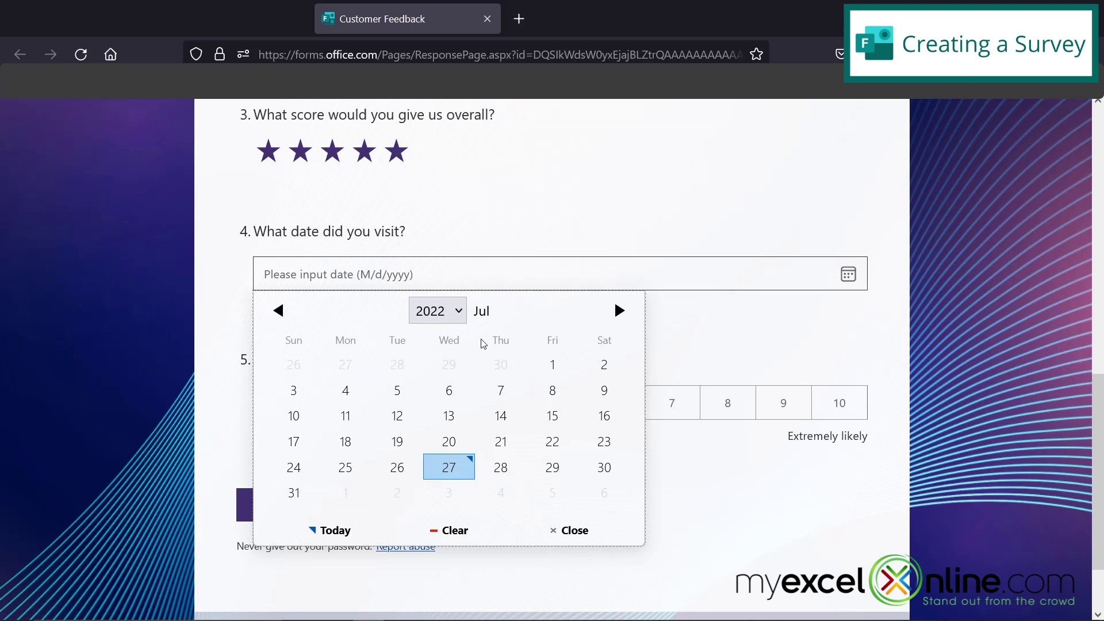
left_click(446, 467)
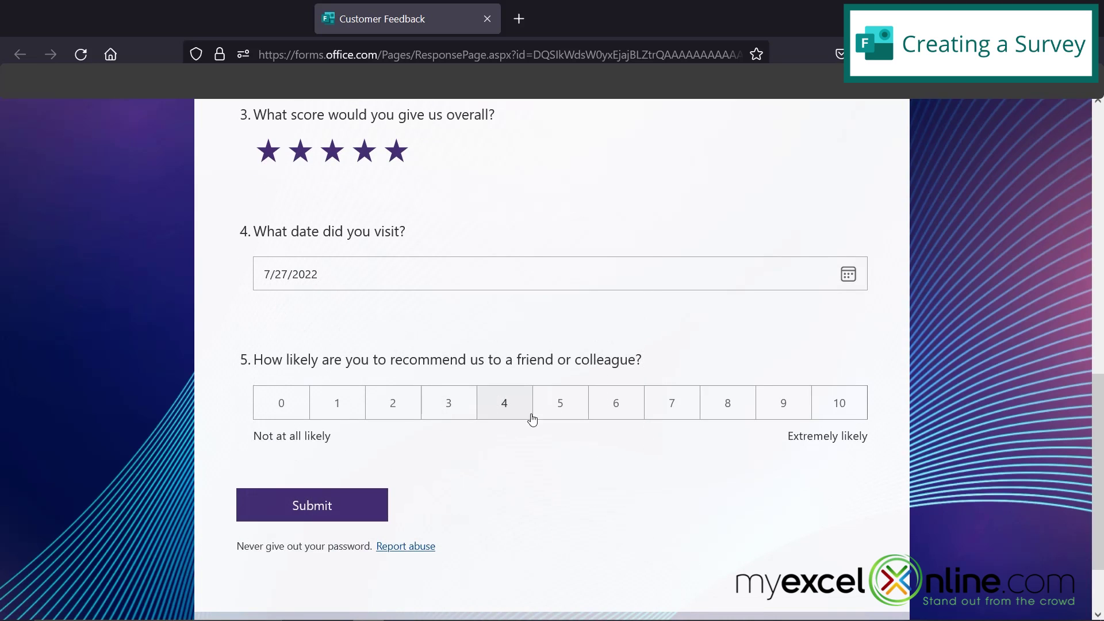
left_click(840, 403)
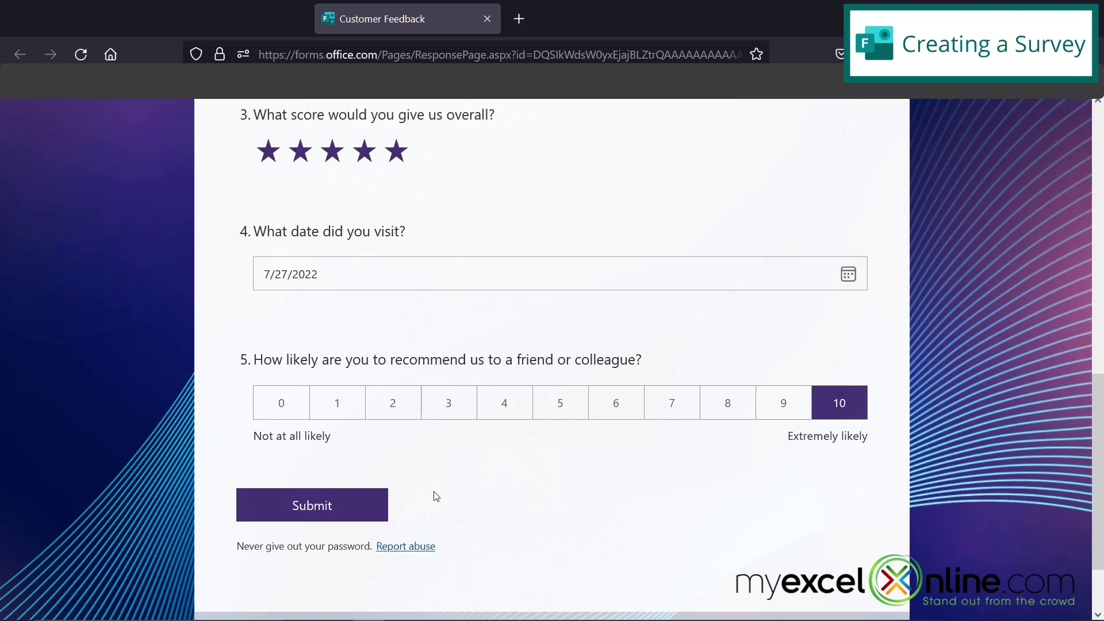
left_click(312, 505)
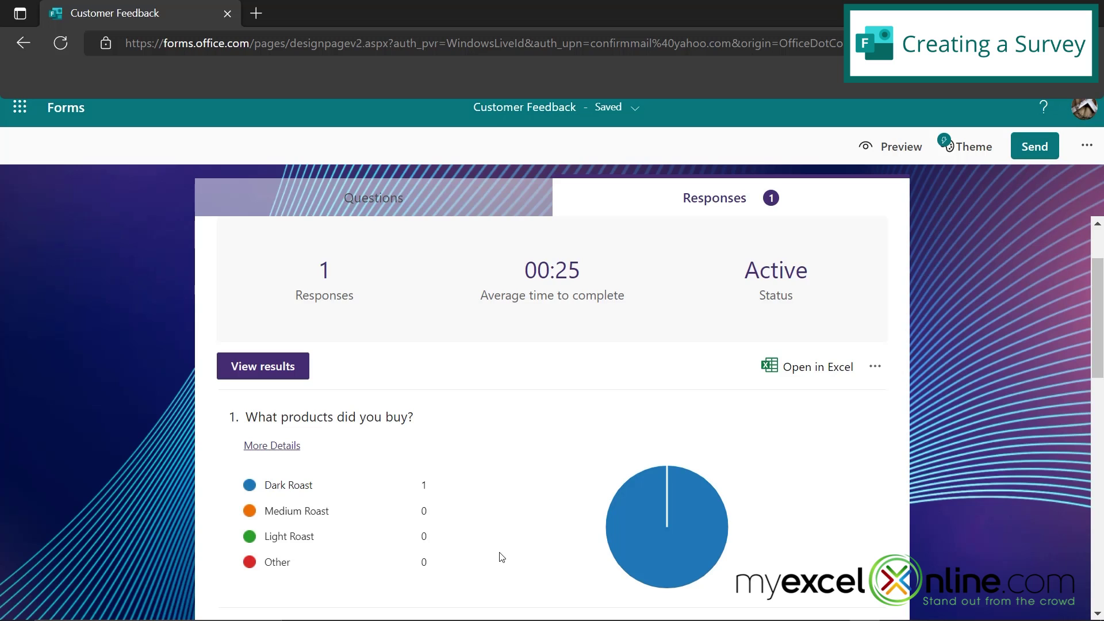
scroll(502, 556, "down", 1)
scroll(502, 557, "down", 2)
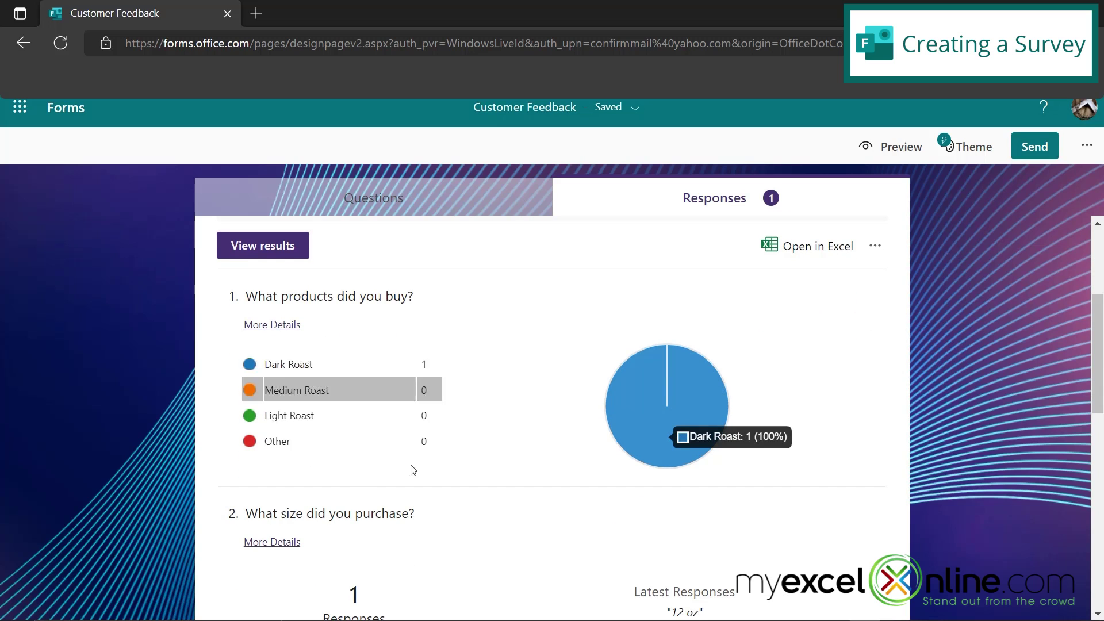
scroll(436, 518, "down", 2)
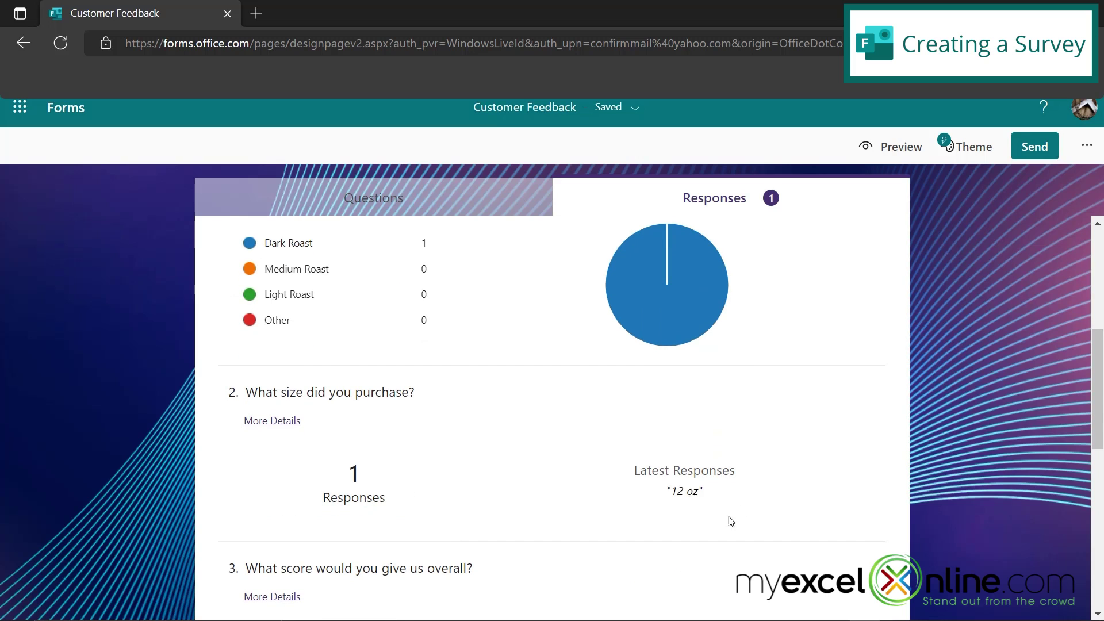
scroll(694, 553, "up", 4)
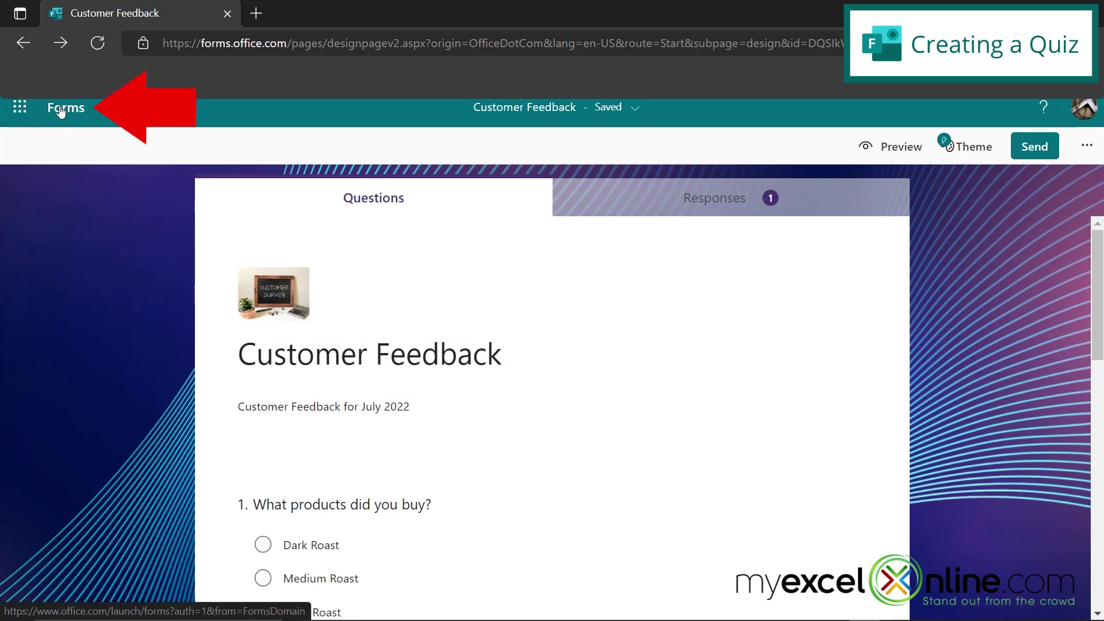
Return to the Forms home page and create a New Quiz
left_click(60, 110)
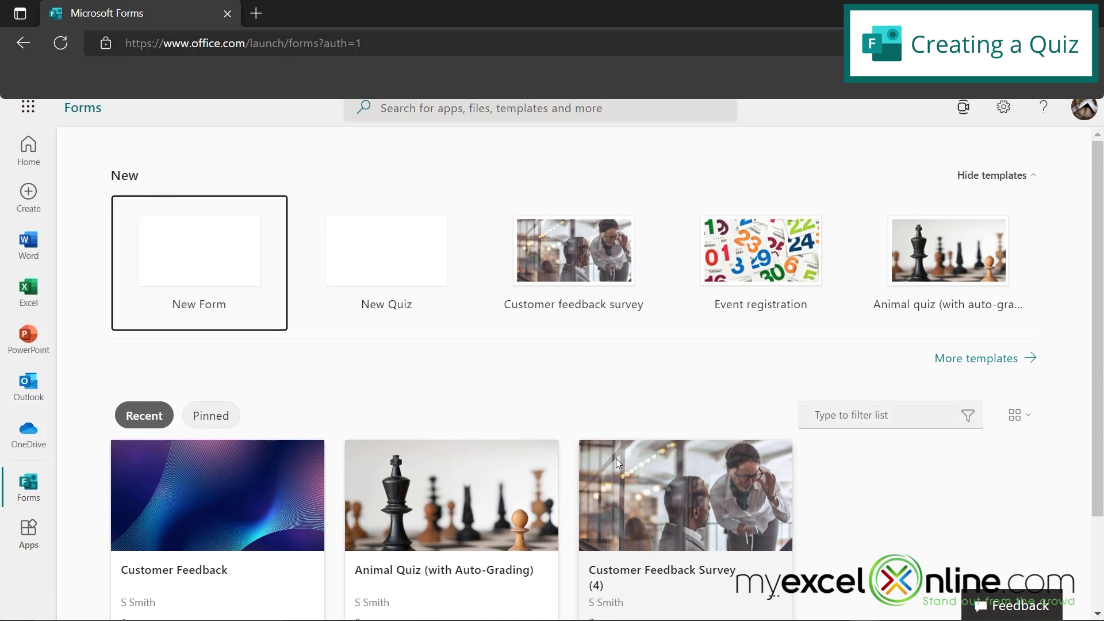
left_click(378, 257)
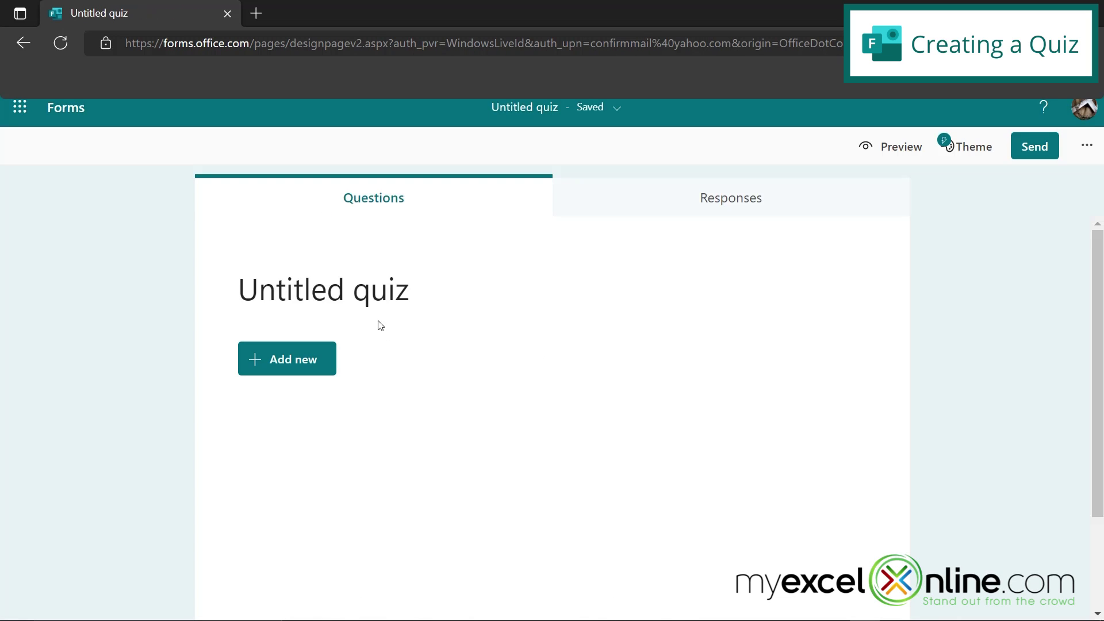
Title the quiz 'Quiz #1' and add a date question asking when the Declaration was signed
left_click(353, 285)
type("Quiz")
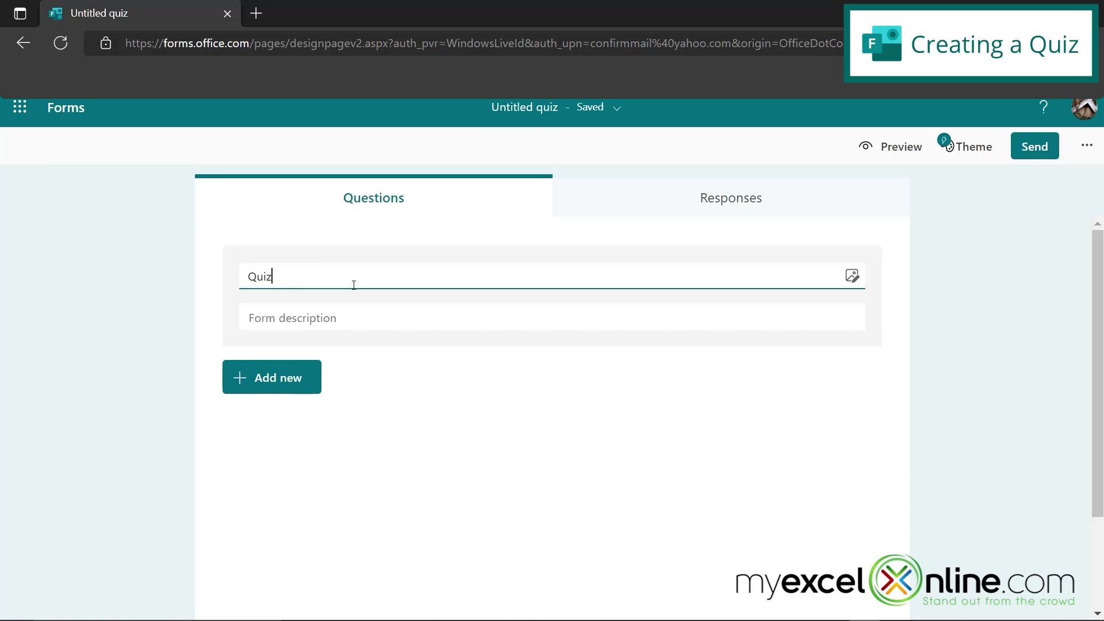
type(" #1")
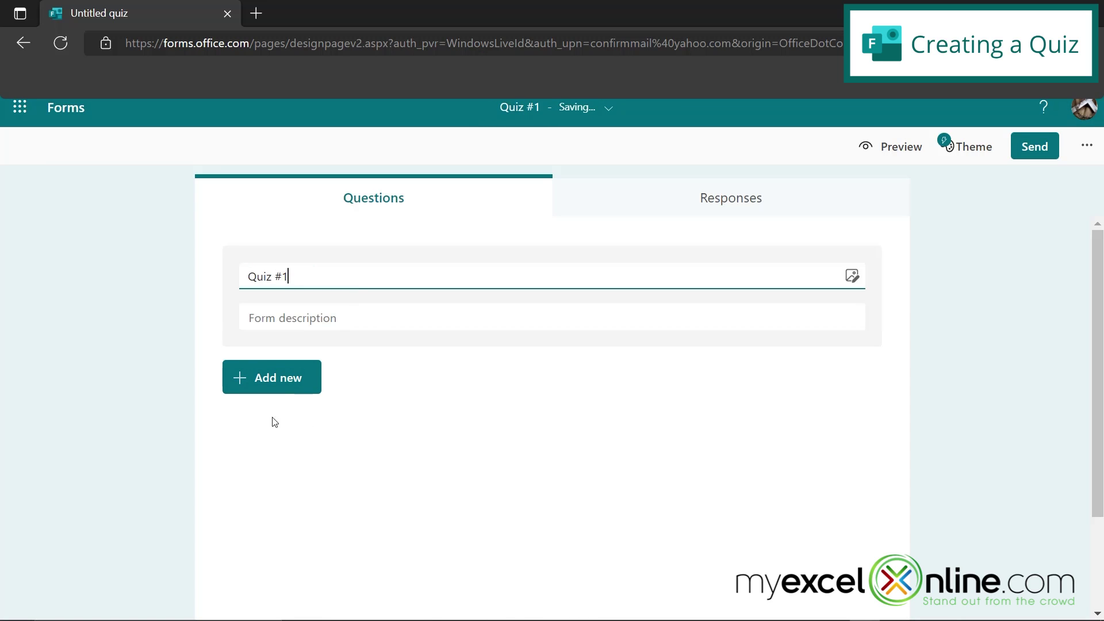
left_click(259, 380)
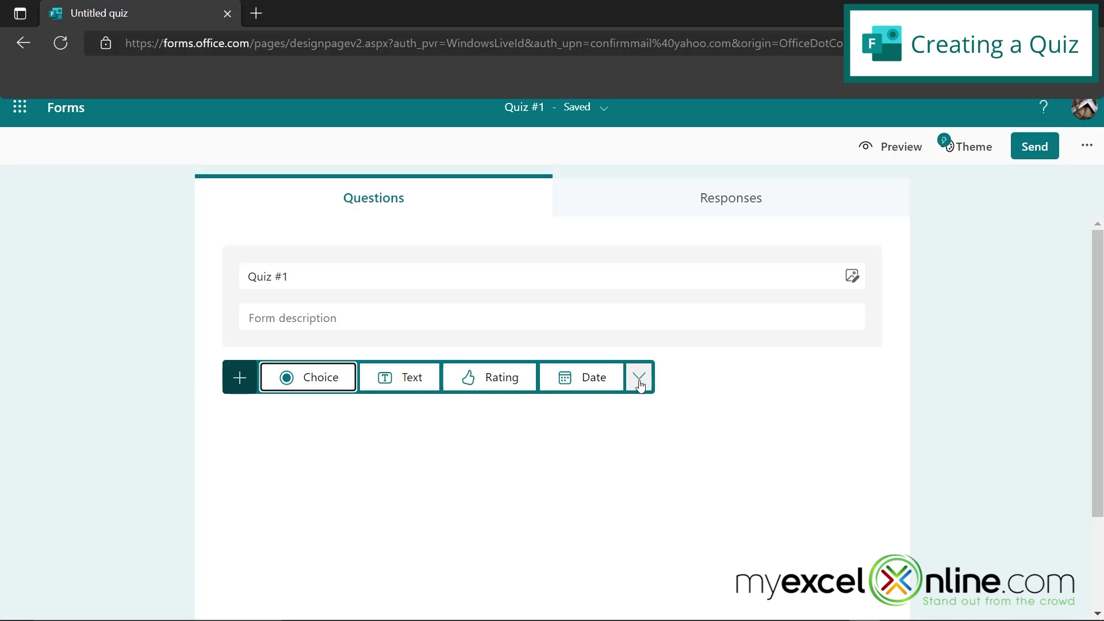
left_click(592, 377)
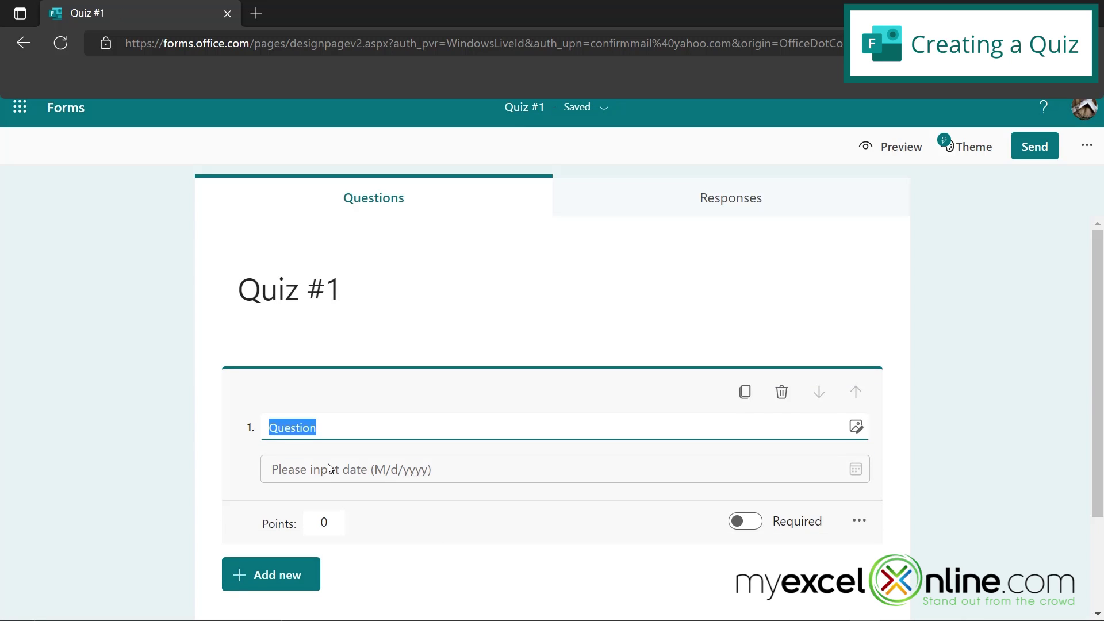
type("When was the Declaration of Independence signed?")
left_click(443, 523)
Set the date question's points to 50
left_click(309, 522)
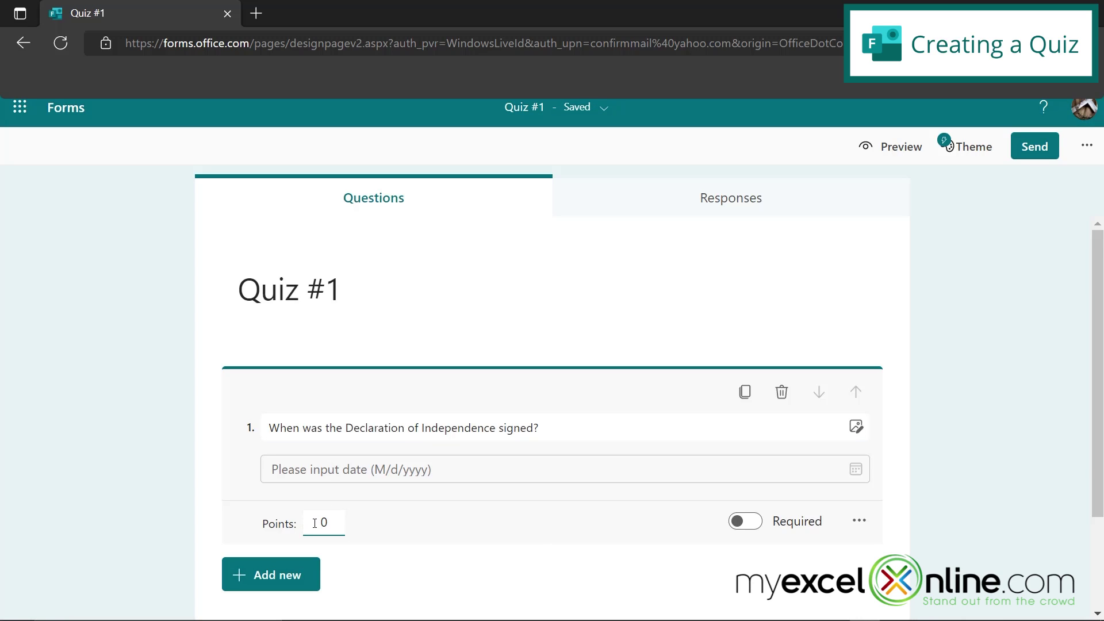
double_click(315, 523)
type("50")
scroll(414, 530, "down", 2)
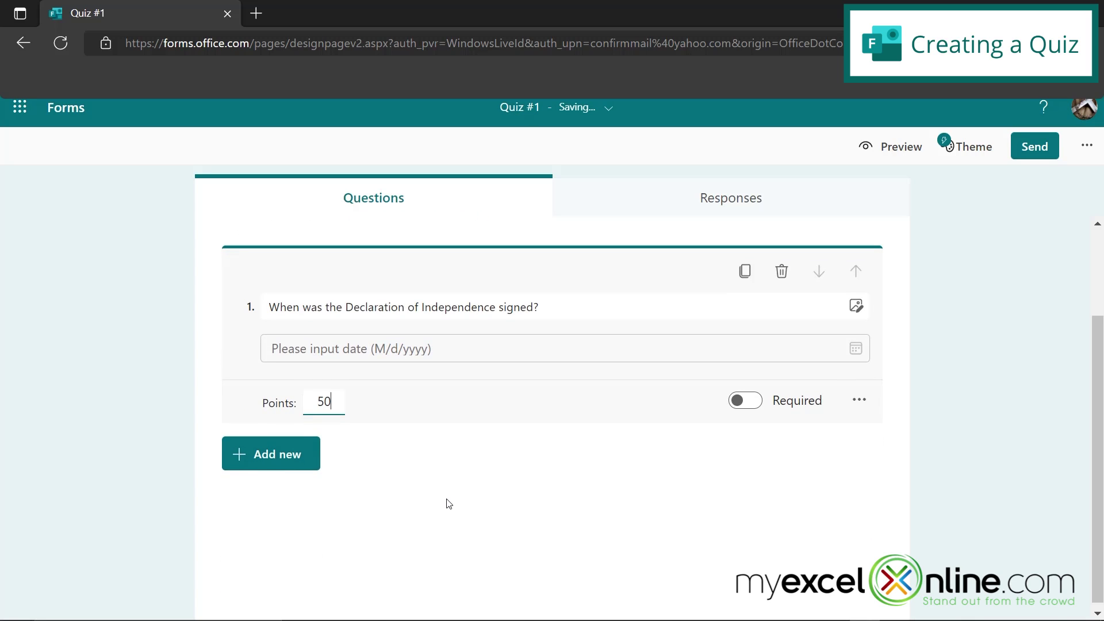
left_click(252, 464)
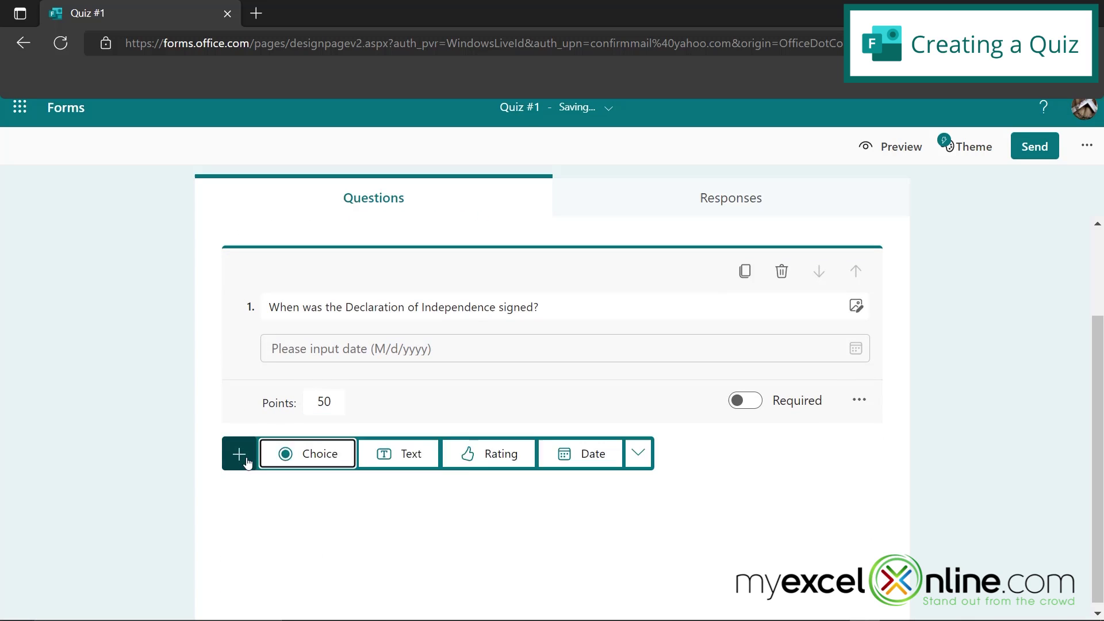
Add Text question 2: 'Who wrote the Declaration of Independence?'
left_click(399, 459)
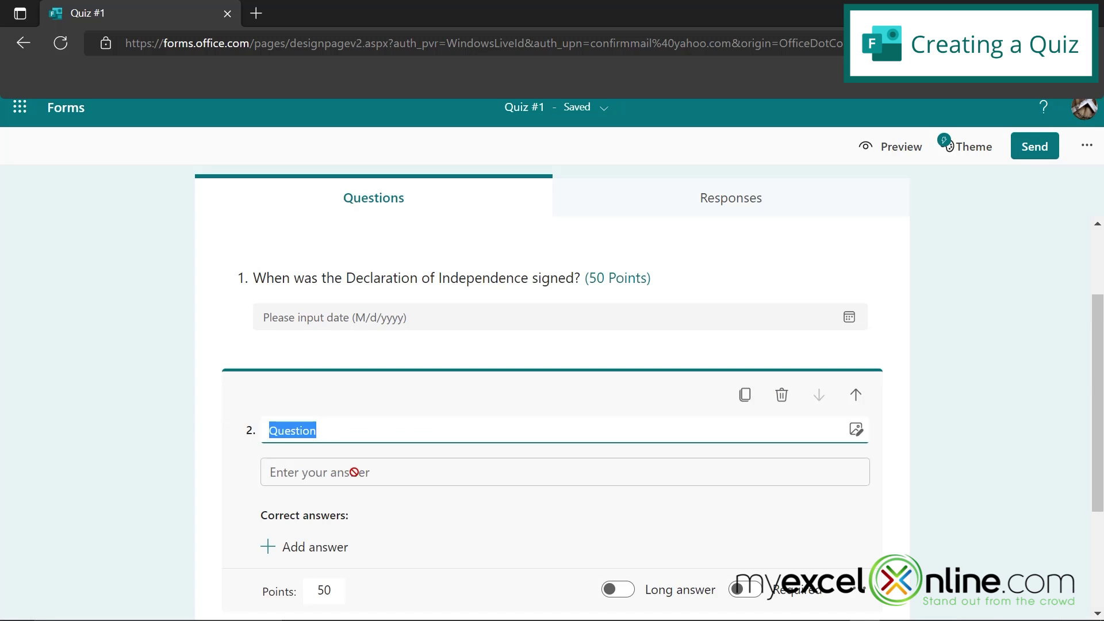
type("Who wrote the Declaration of Independence?")
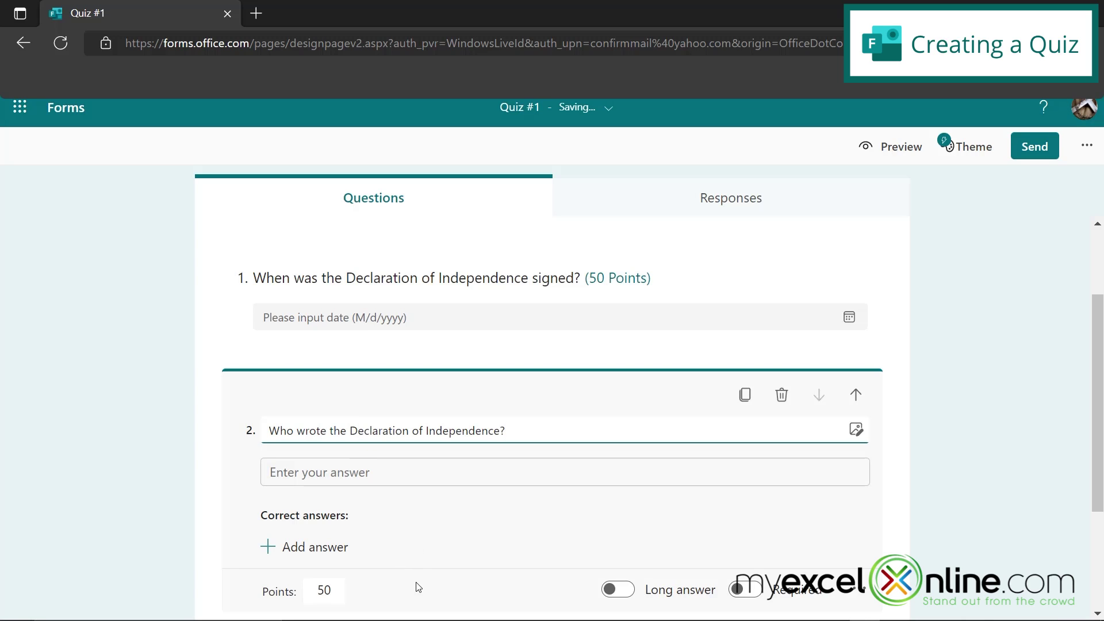
scroll(378, 587, "down", 2)
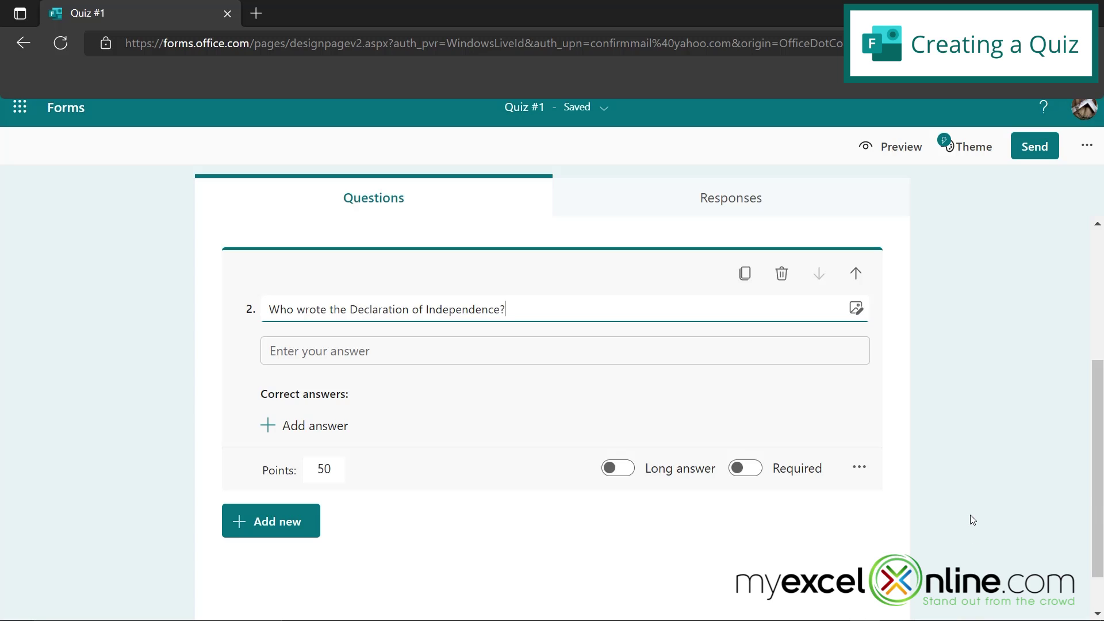
Apply the navy colour theme to Quiz #1 and bring up its Send options
left_click(957, 145)
scroll(923, 388, "down", 1)
left_click(925, 523)
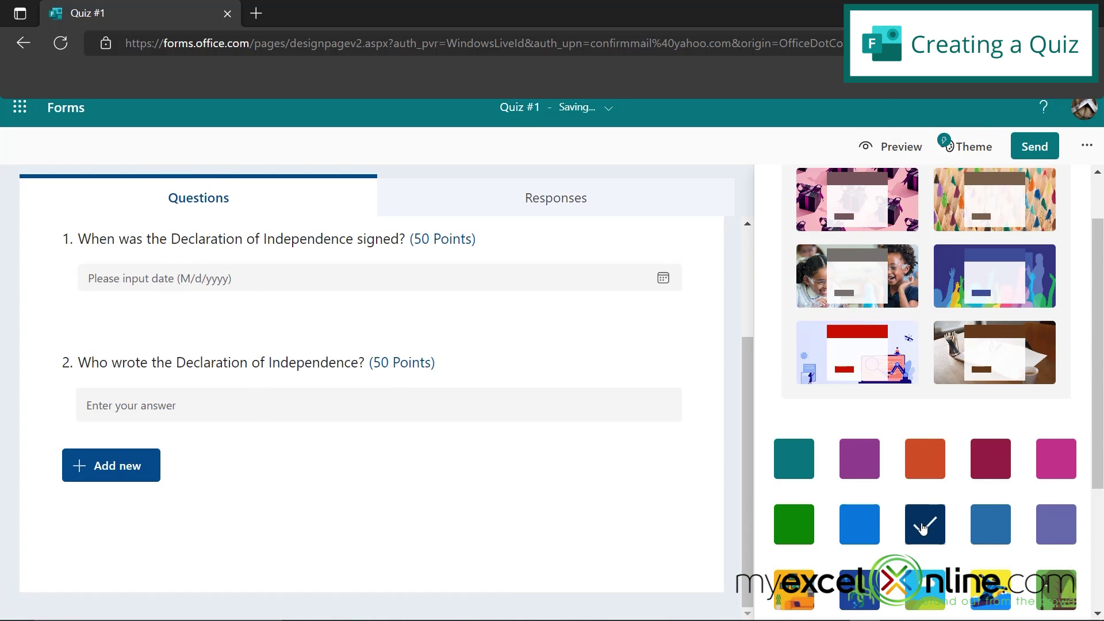
left_click(1034, 149)
left_click(1033, 148)
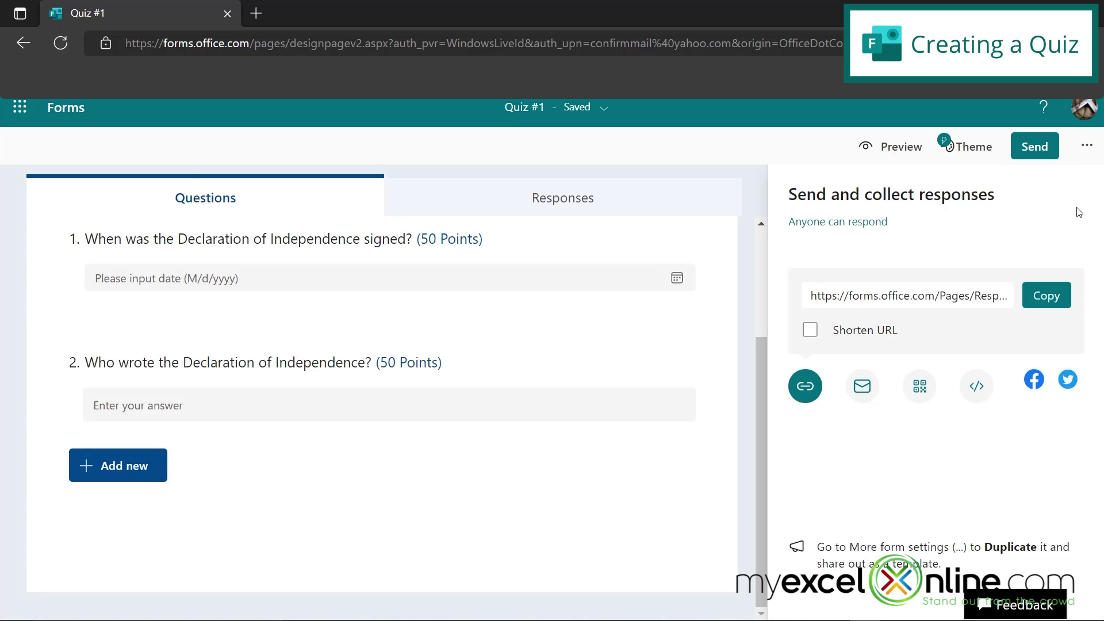
Close the Send pane and view Quiz #1's Responses tab showing 0 responses
left_click(1034, 147)
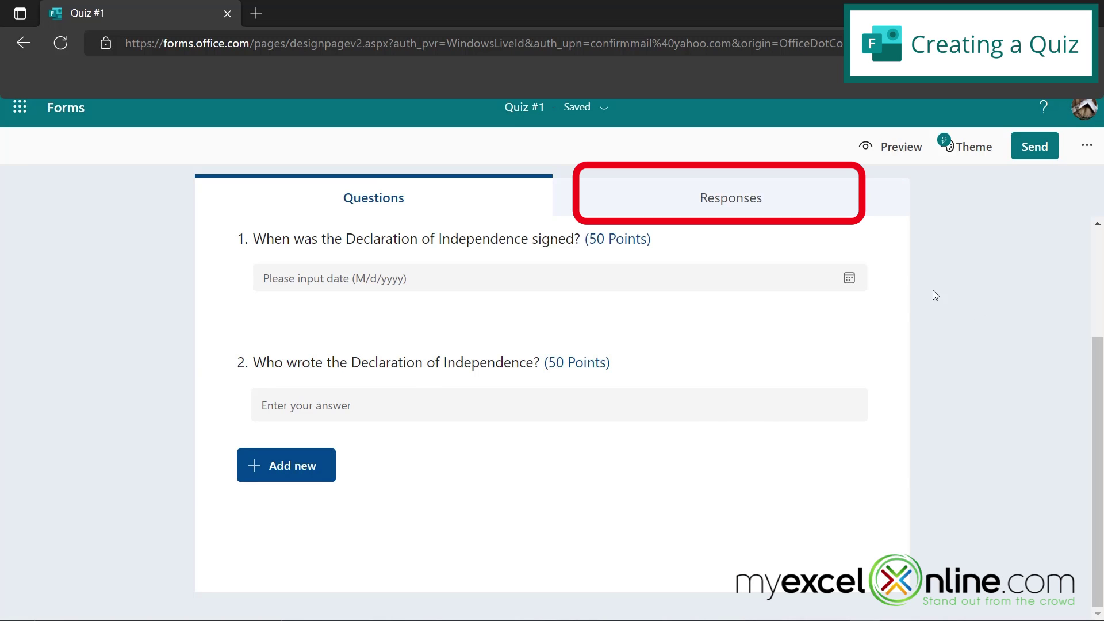
left_click(731, 198)
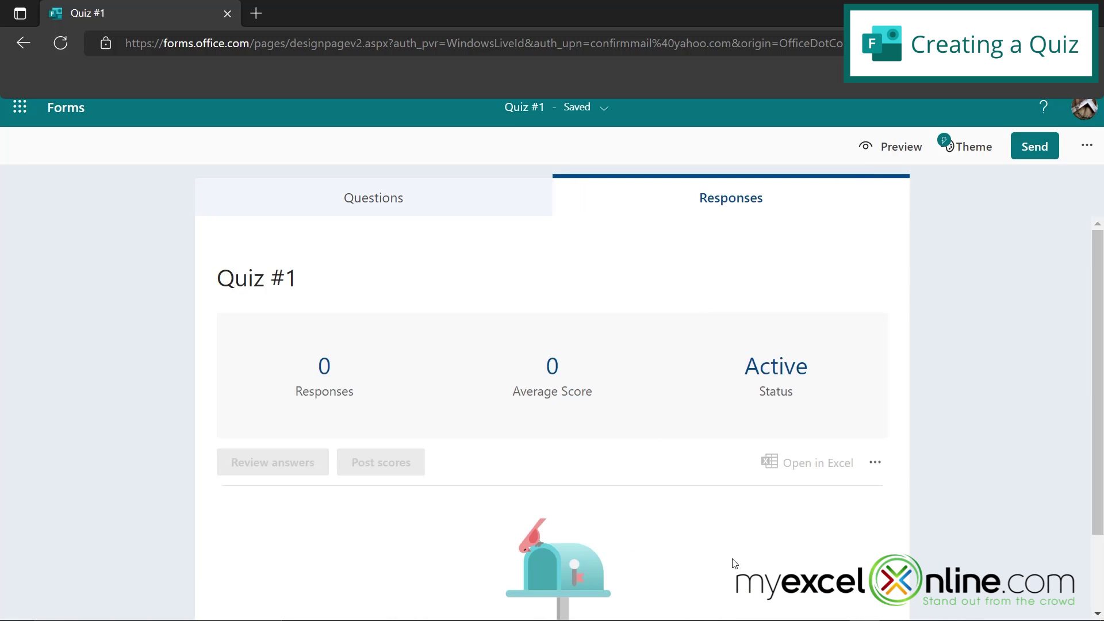
scroll(732, 562, "down", 2)
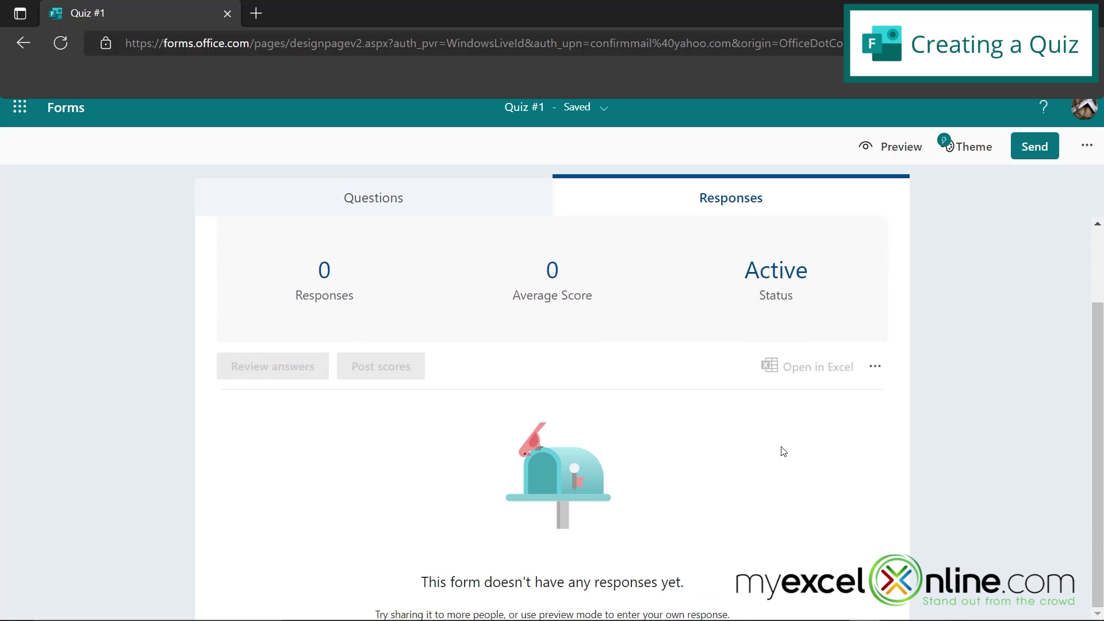